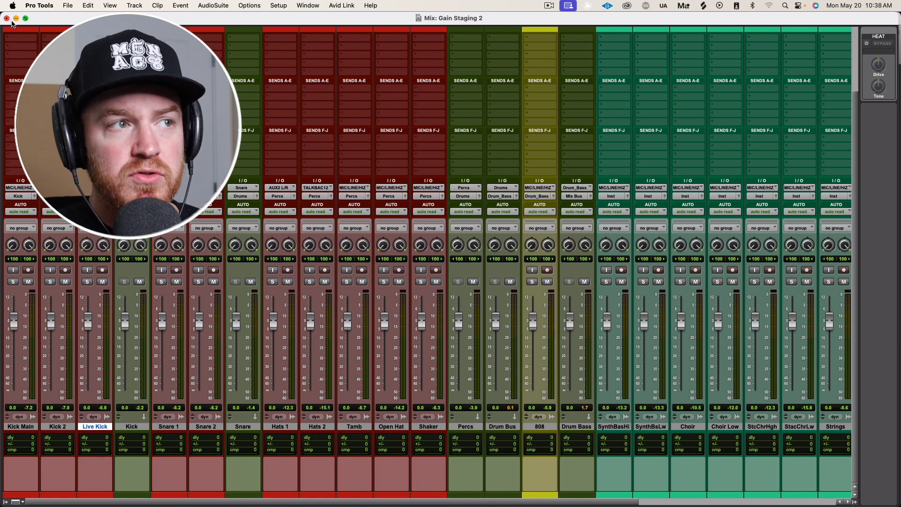
Step: Switch from the mixer to the Edit window and play through the Hook 1 section to register track peak levels
{"action": "left_click", "coordinate": [7, 19]}
{"action": "scroll", "coordinate": [539, 186], "scroll_direction": "up", "scroll_amount": 20}
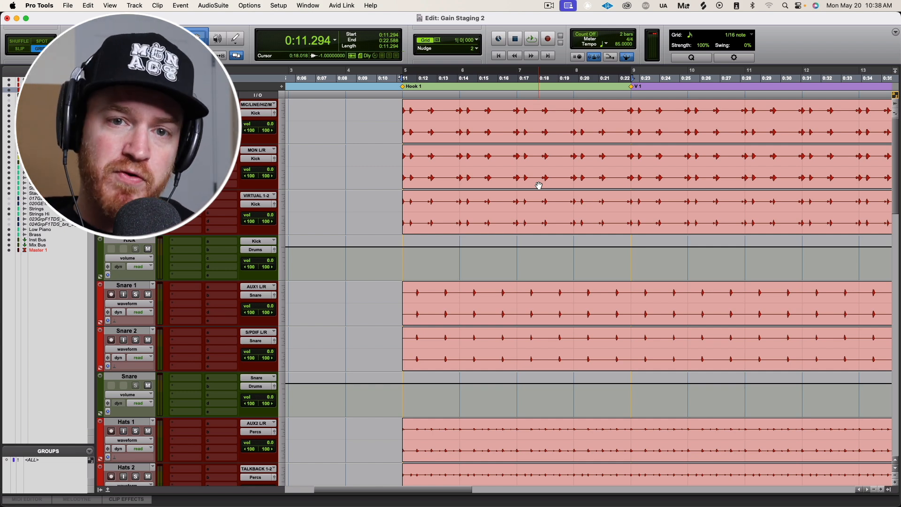
{"action": "key", "text": "space"}
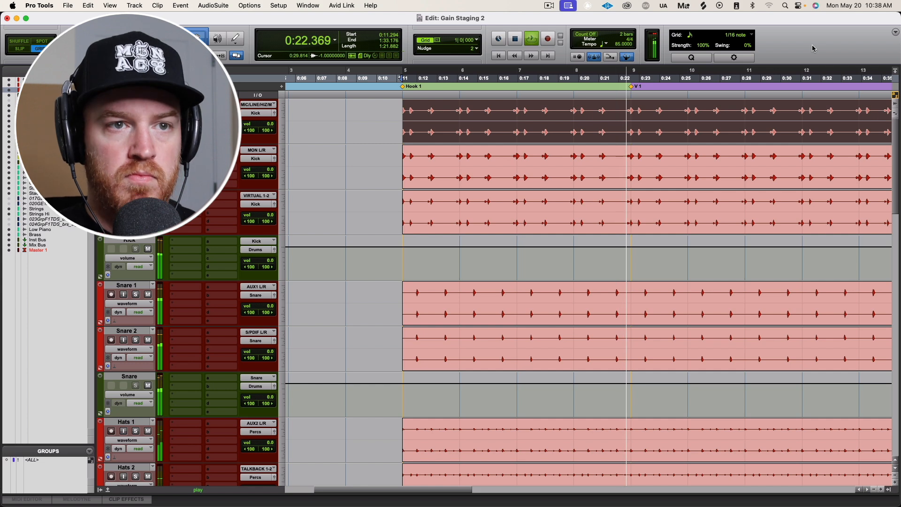
{"action": "key", "text": "space"}
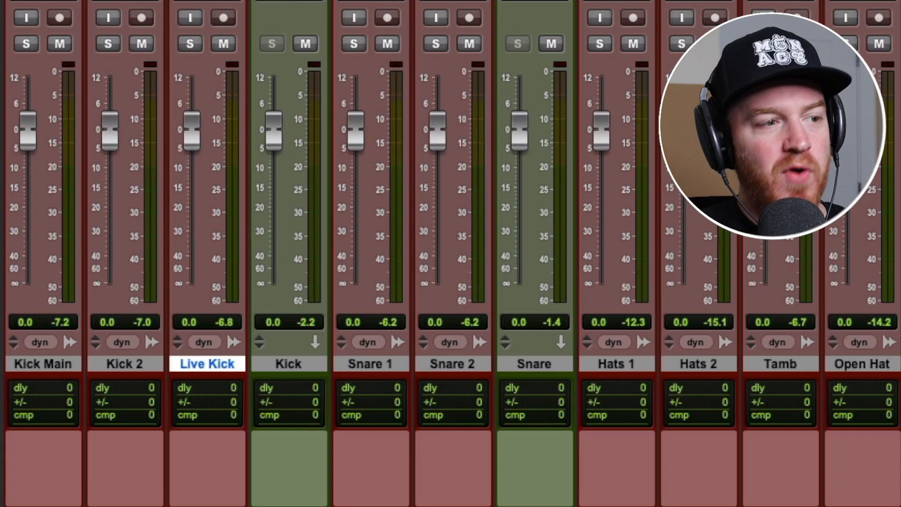
Step: Examine the fader and peak levels of the individual kick and snare tracks and their Kick and Snare buses
{"action": "left_click", "coordinate": [55, 364]}
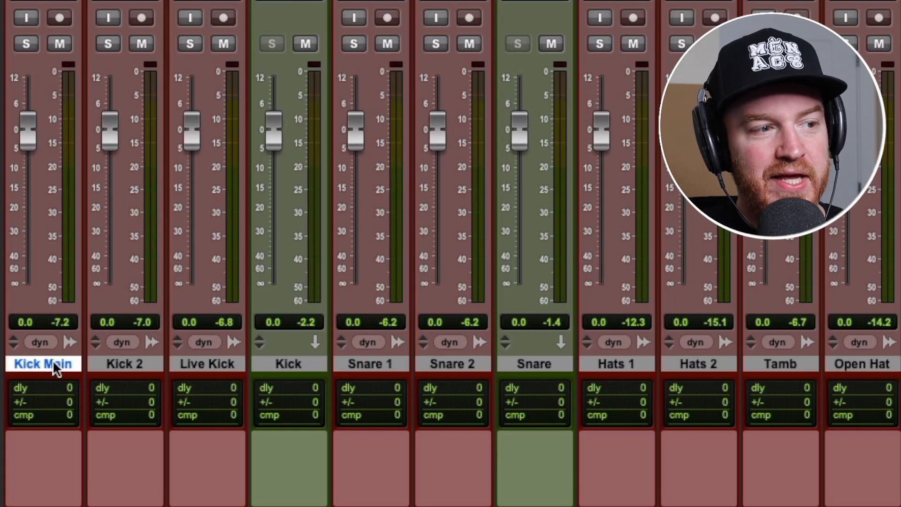
{"action": "left_click", "coordinate": [142, 365]}
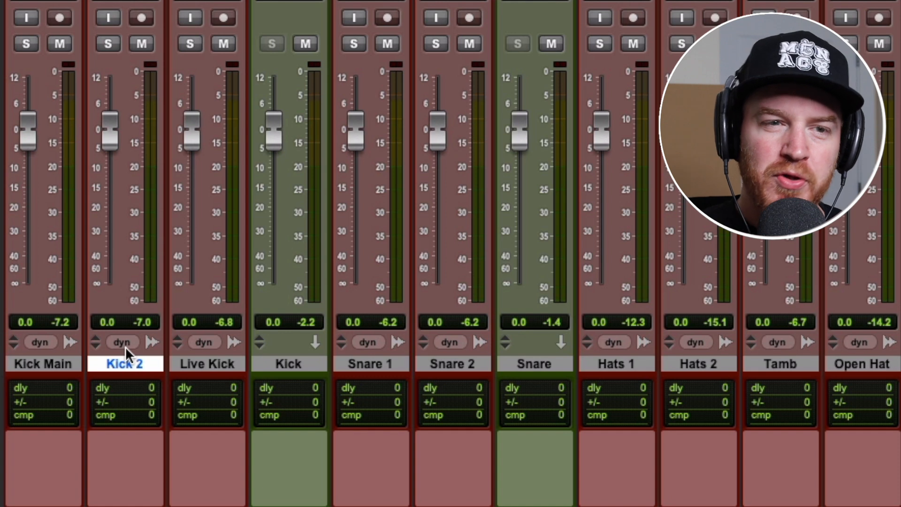
{"action": "left_click", "coordinate": [199, 369]}
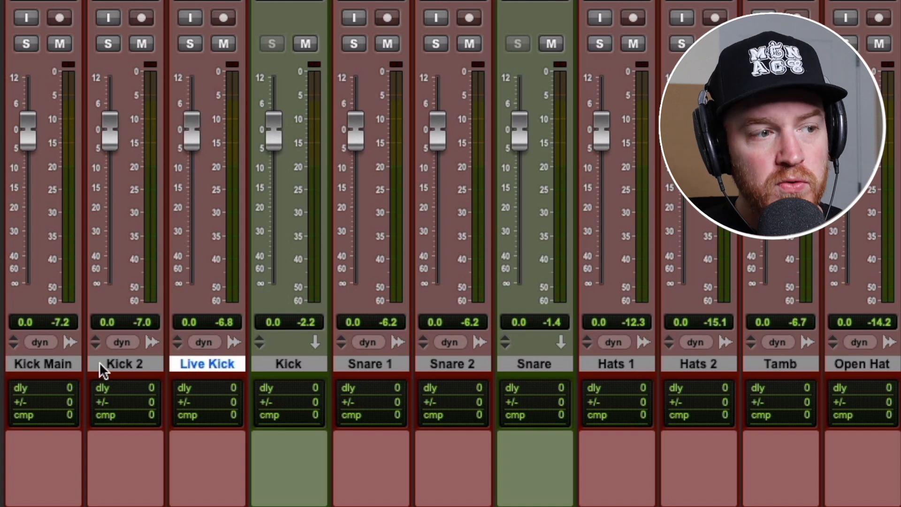
{"action": "left_click", "coordinate": [75, 365]}
{"action": "left_click", "coordinate": [195, 361], "text": "shift"}
{"action": "left_click", "coordinate": [287, 364]}
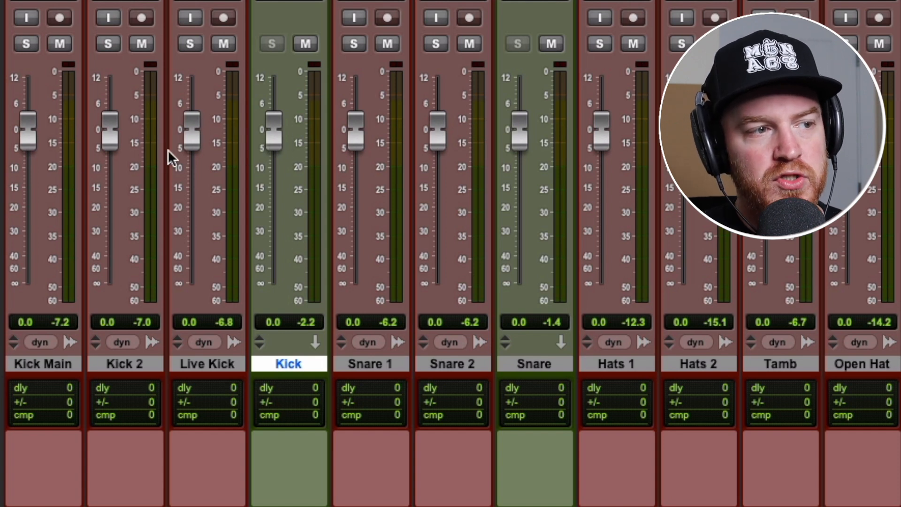
{"action": "left_click", "coordinate": [390, 365]}
{"action": "left_click", "coordinate": [444, 361]}
{"action": "left_click", "coordinate": [534, 364]}
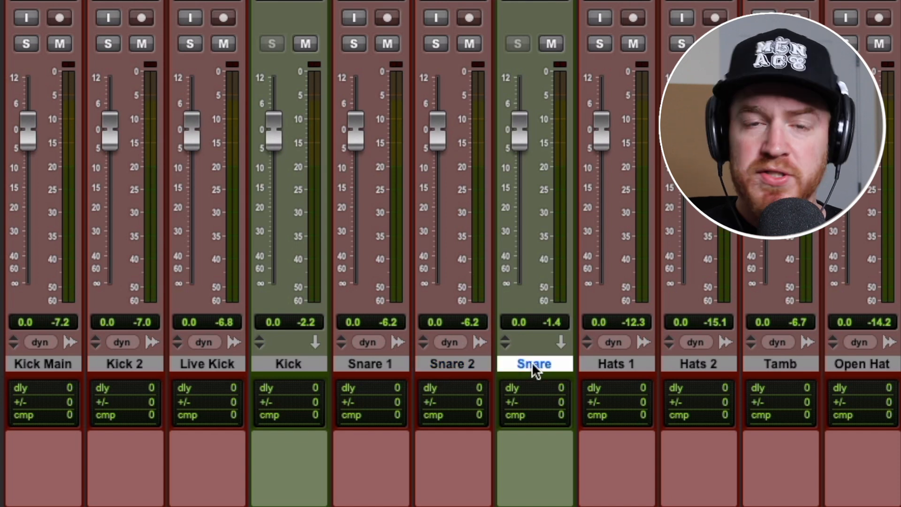
Step: Examine the peak levels of the Hats, Tamb, Open Hat and Shaker tracks and their Percs bus
{"action": "left_click", "coordinate": [648, 360]}
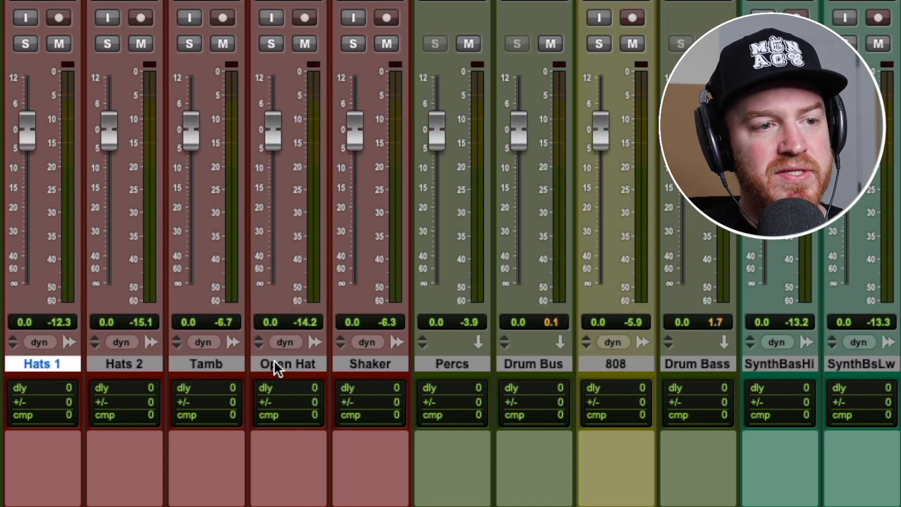
{"action": "left_click", "coordinate": [276, 366]}
{"action": "left_click", "coordinate": [217, 366]}
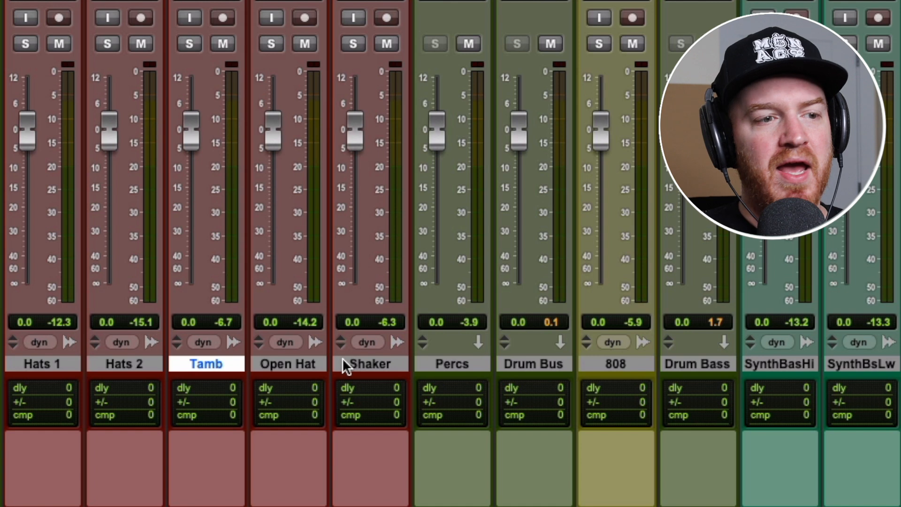
{"action": "left_click", "coordinate": [324, 365]}
{"action": "left_click", "coordinate": [376, 365]}
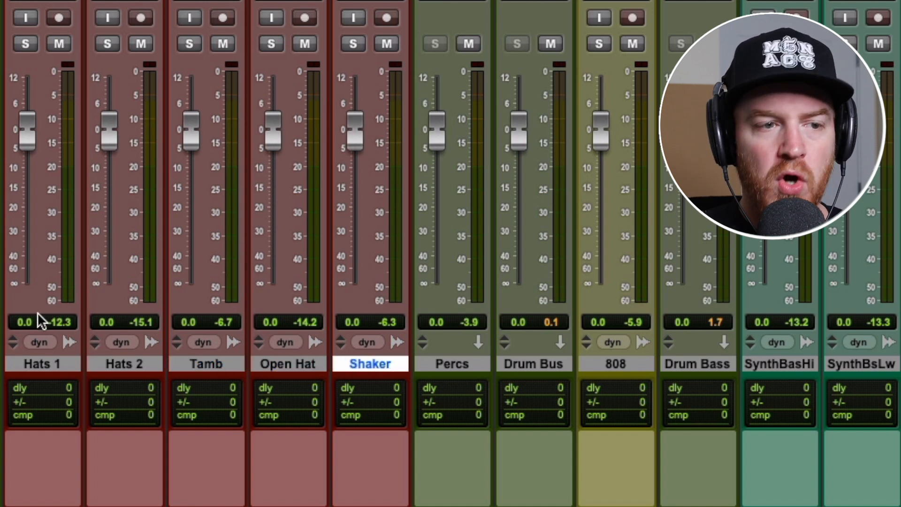
{"action": "left_click", "coordinate": [455, 364]}
Step: Lower the Open Hat fader to -2.7 dB and try lower Hats 1, Hats 2 and Tamb levels, resetting those three to 0.0
{"action": "left_click_drag", "start_coordinate": [32, 137], "coordinate": [34, 161]}
{"action": "left_click_drag", "start_coordinate": [108, 140], "coordinate": [108, 179]}
{"action": "left_click_drag", "start_coordinate": [191, 135], "coordinate": [195, 165]}
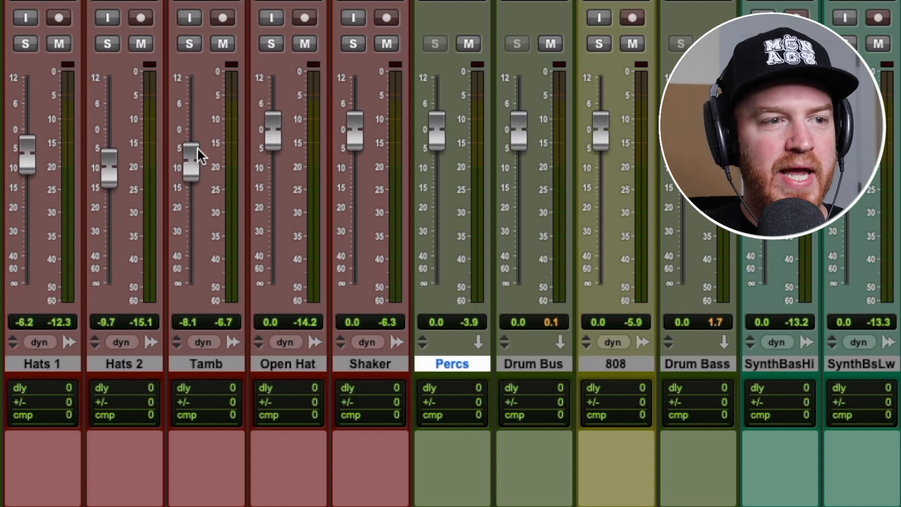
{"action": "left_click_drag", "start_coordinate": [280, 128], "coordinate": [280, 138]}
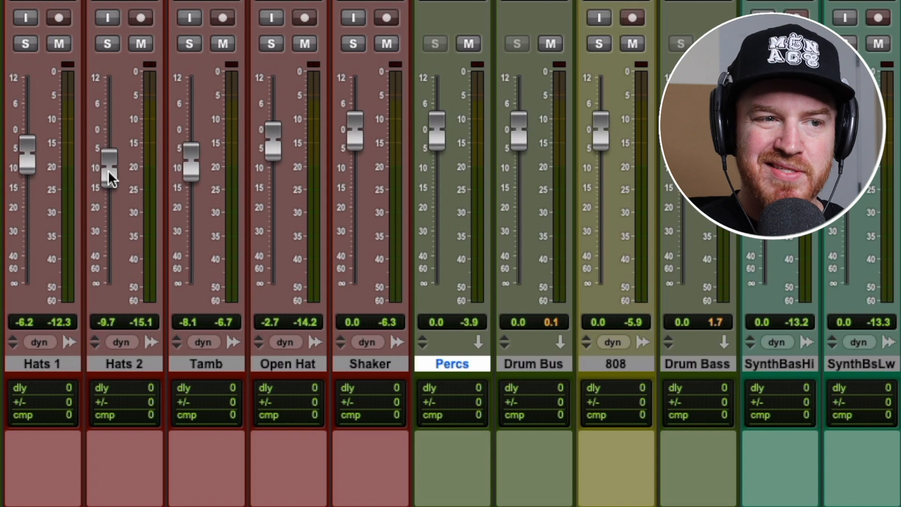
{"action": "left_click", "coordinate": [108, 170], "text": "alt"}
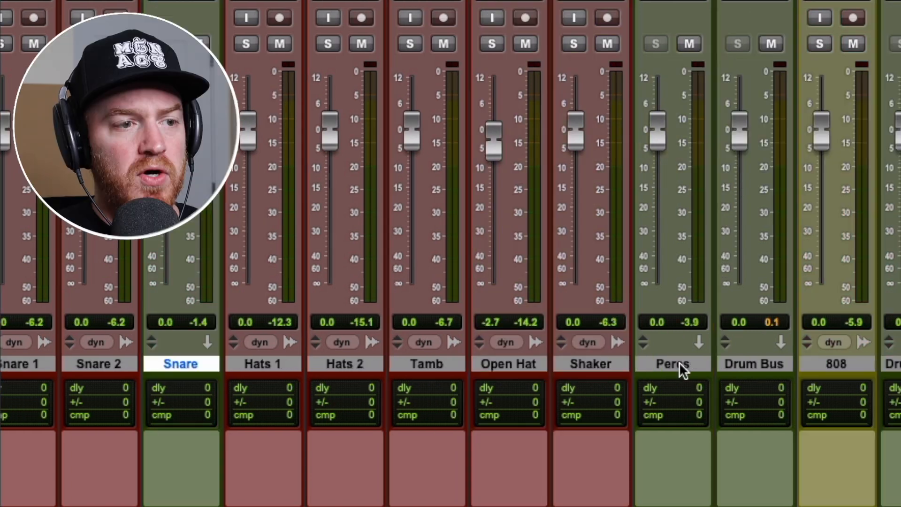
Step: Review how the Snare and Percs buses feed the Drum Bus and compare their peak levels
{"action": "scroll", "coordinate": [678, 367], "scroll_direction": "left", "scroll_amount": 10}
{"action": "left_click", "coordinate": [272, 364]}
{"action": "left_click", "coordinate": [531, 363]}
{"action": "scroll", "coordinate": [531, 361], "scroll_direction": "right", "scroll_amount": 6}
{"action": "left_click", "coordinate": [527, 362]}
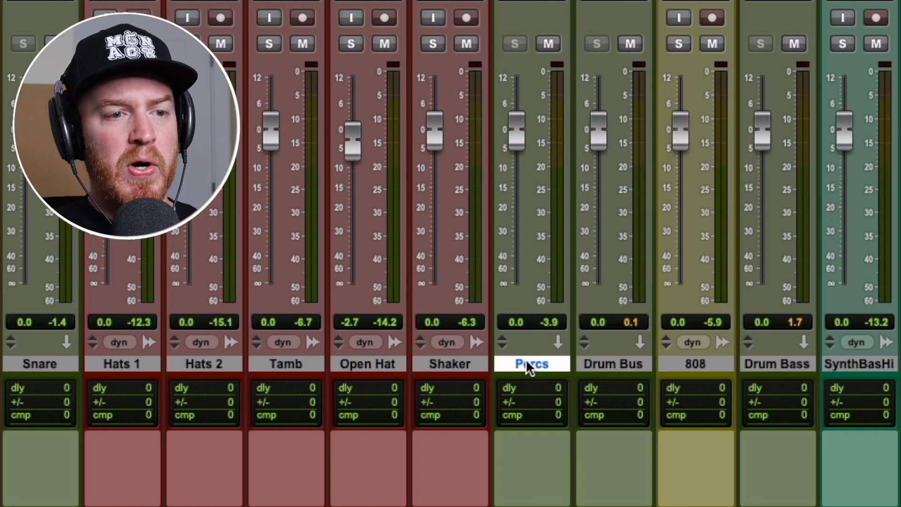
{"action": "scroll", "coordinate": [551, 359], "scroll_direction": "right", "scroll_amount": 1}
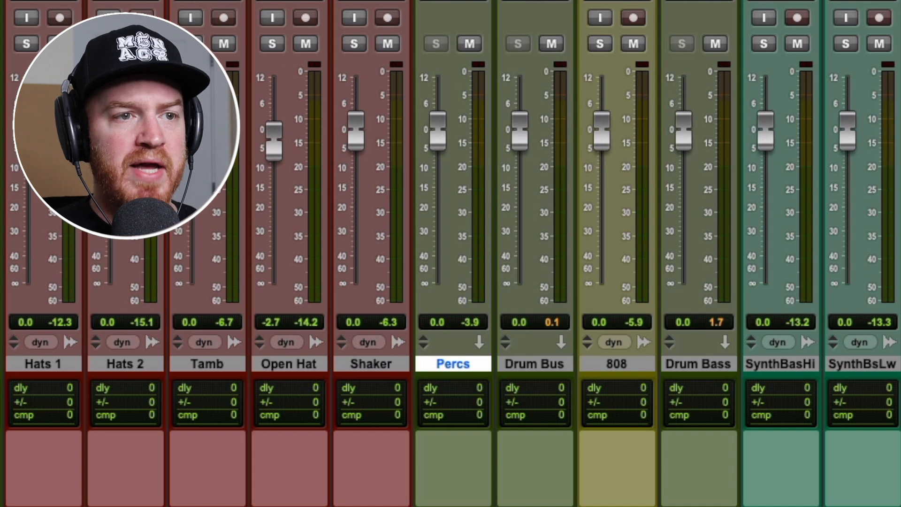
{"action": "left_click", "coordinate": [535, 363]}
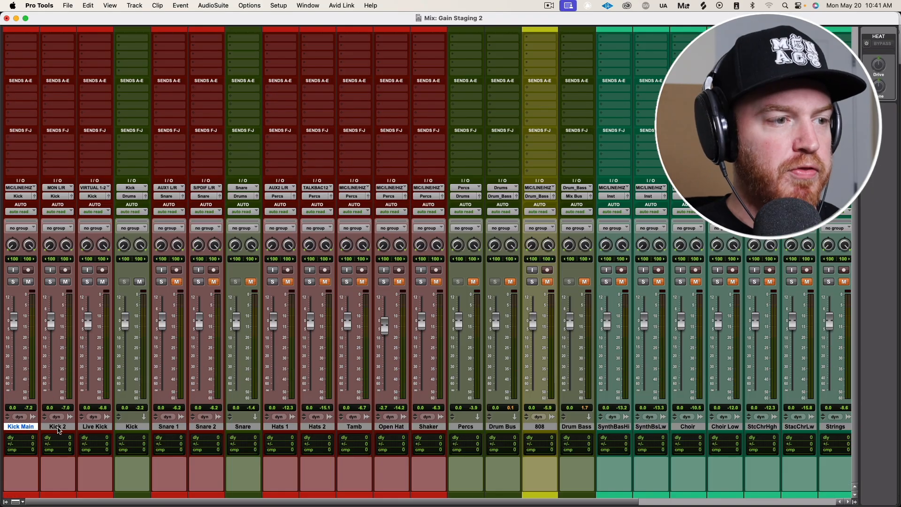
Step: Select the three kick tracks, insert an L1 limiter on Kick Main, and solo that track to meter its peak in the limiter
{"action": "left_click", "coordinate": [96, 427]}
{"action": "left_click", "coordinate": [32, 427], "text": "shift"}
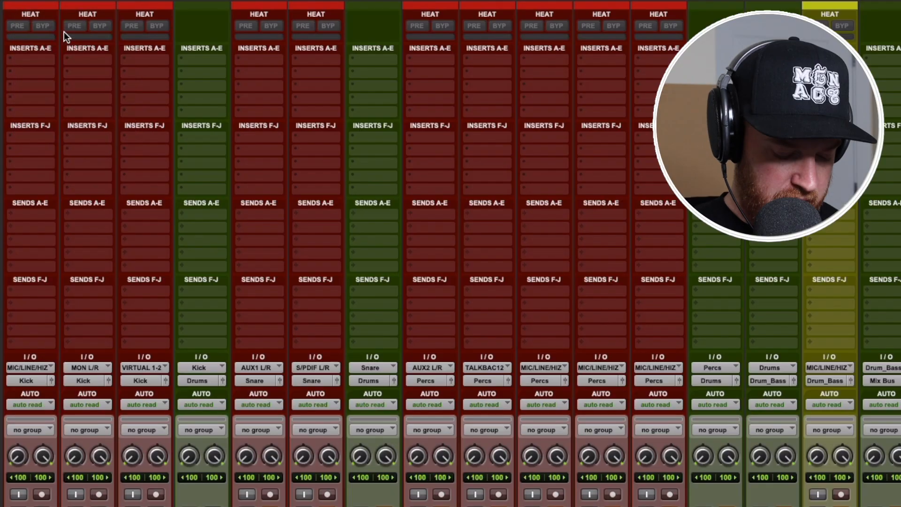
{"action": "left_click", "coordinate": [21, 64]}
{"action": "type", "text": "l1"}
{"action": "key", "text": "Return"}
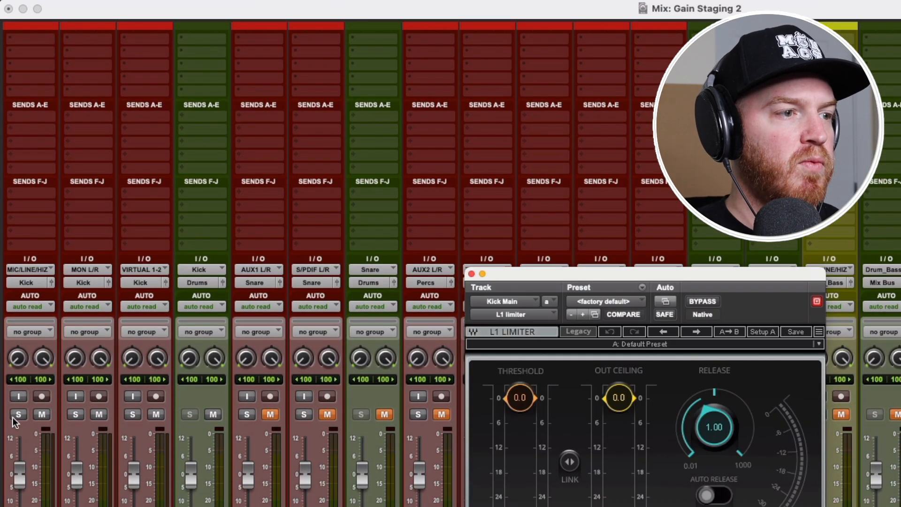
{"action": "left_click", "coordinate": [18, 415]}
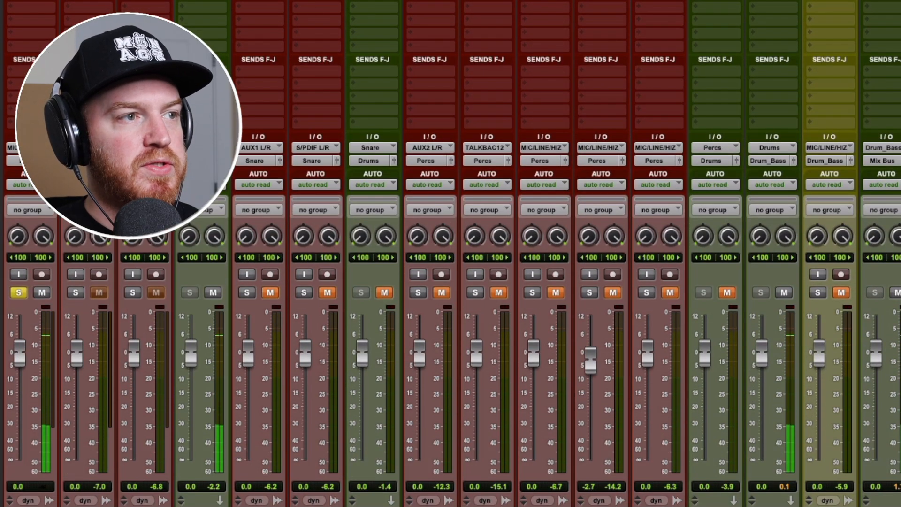
{"action": "left_click", "coordinate": [31, 2]}
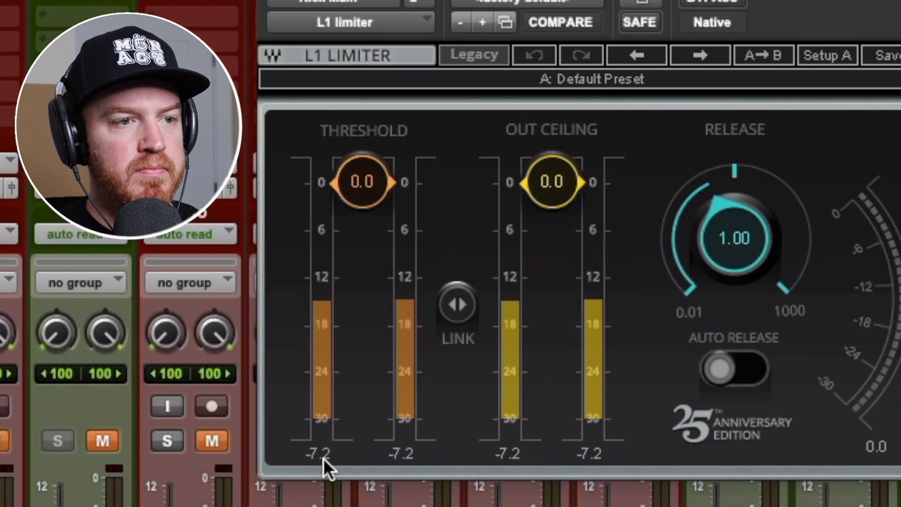
Step: On the Kick Main L1 limiter, set the out ceiling to -6.0, enable Auto Release and set the threshold to -7.2
{"action": "left_click", "coordinate": [541, 181]}
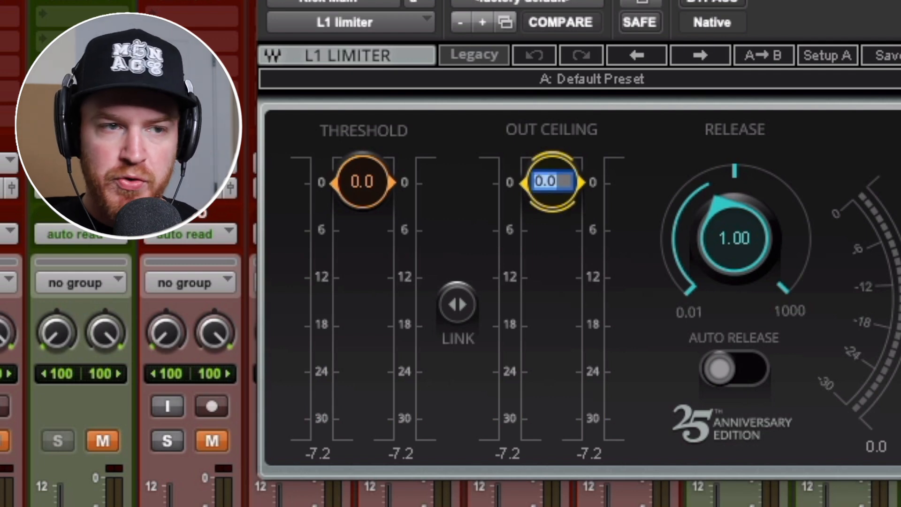
{"action": "type", "text": "-6"}
{"action": "key", "text": "Return"}
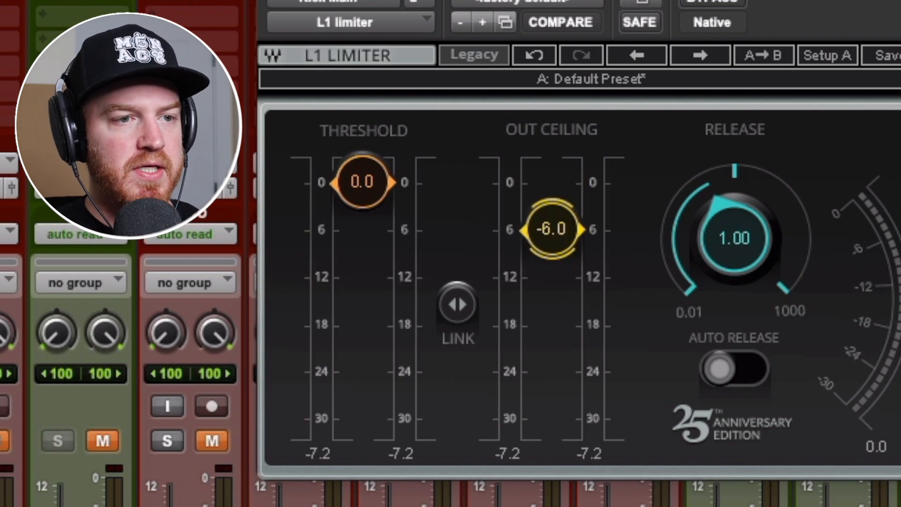
{"action": "left_click", "coordinate": [763, 380]}
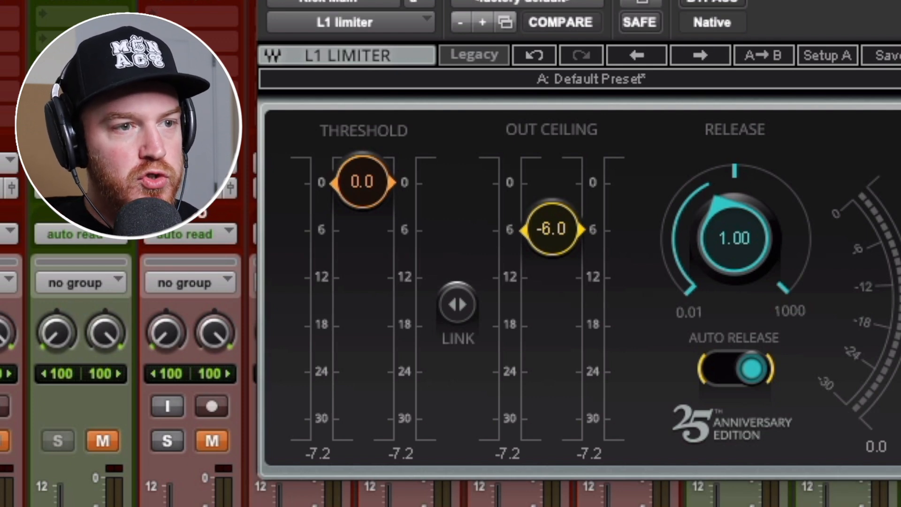
{"action": "left_click", "coordinate": [370, 194]}
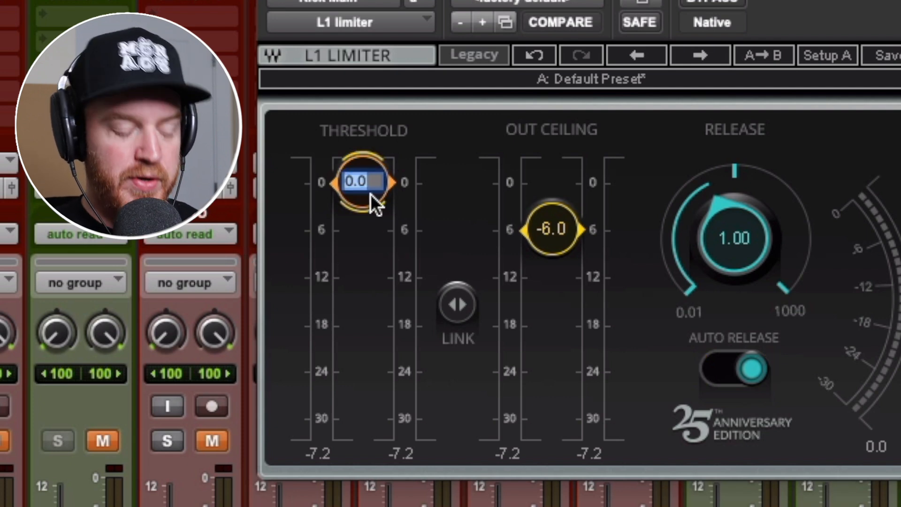
{"action": "type", "text": "-7.3"}
{"action": "key", "text": "Return"}
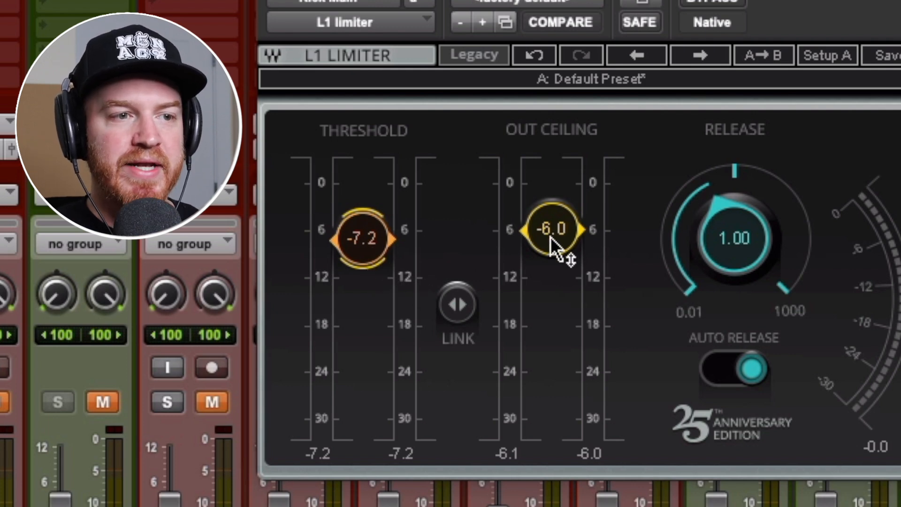
{"action": "mouse_move", "coordinate": [552, 233]}
{"action": "left_mouse_down"}
{"action": "mouse_move", "coordinate": [551, 182]}
{"action": "mouse_move", "coordinate": [551, 229]}
{"action": "left_mouse_up"}
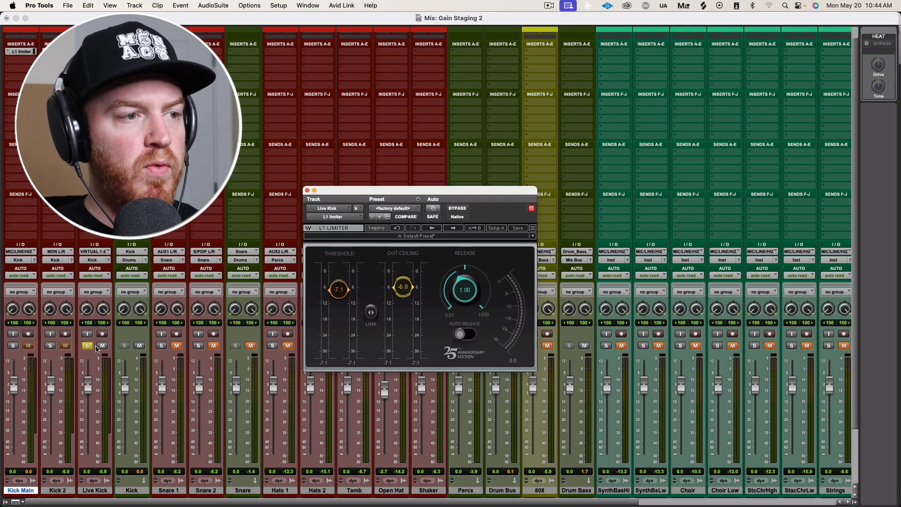
Step: Solo the three kick tracks together, clear the Kick bus peak reading and play them to meter the combined level
{"action": "left_click", "coordinate": [88, 347]}
{"action": "left_click", "coordinate": [88, 347]}
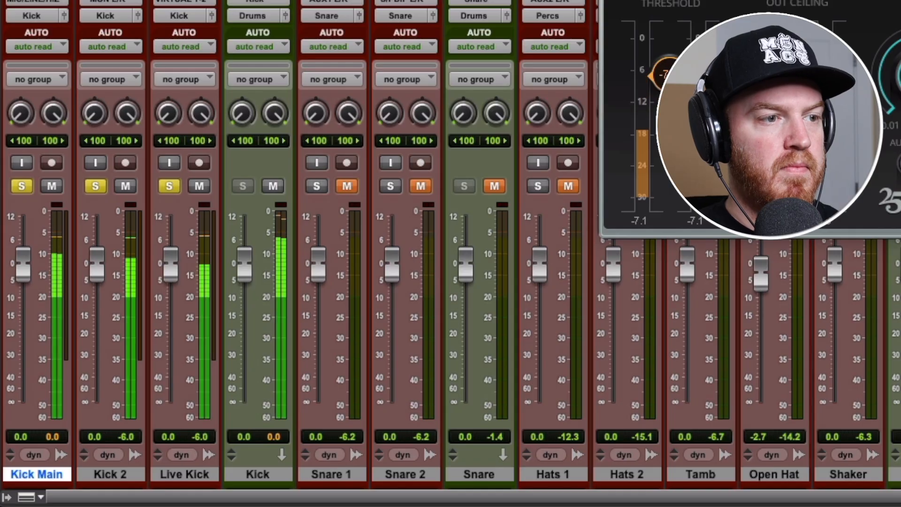
{"action": "left_click", "coordinate": [271, 437]}
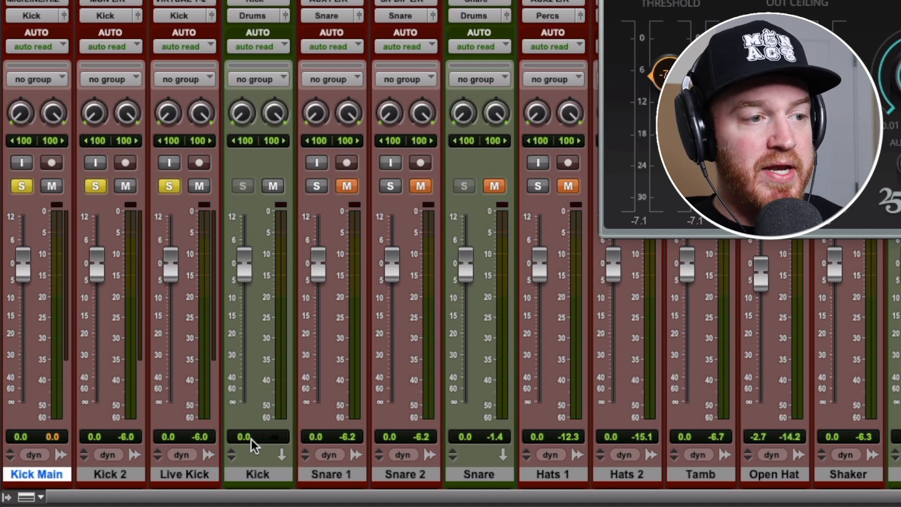
{"action": "key", "text": "space"}
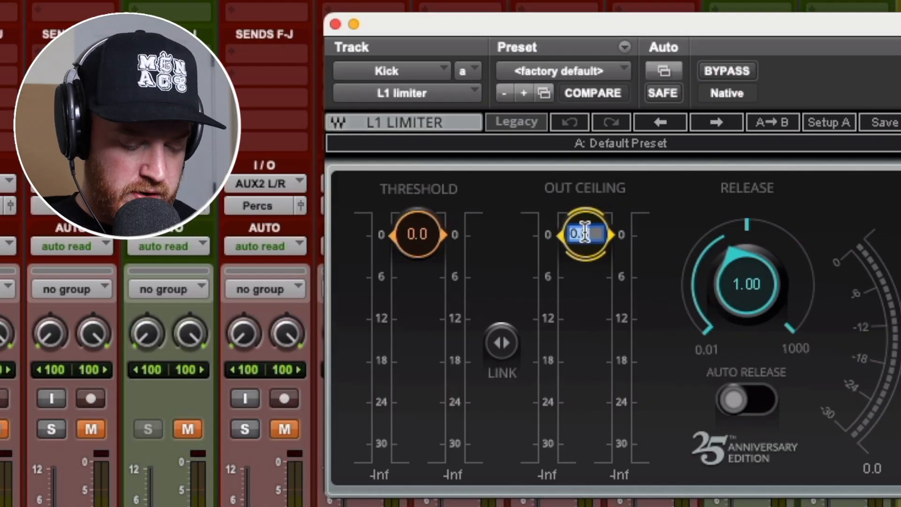
Step: Set the Kick bus L1 limiter's out ceiling to -6.0 and enable Auto Release
{"action": "type", "text": "-6"}
{"action": "key", "text": "Return"}
{"action": "left_click", "coordinate": [745, 402]}
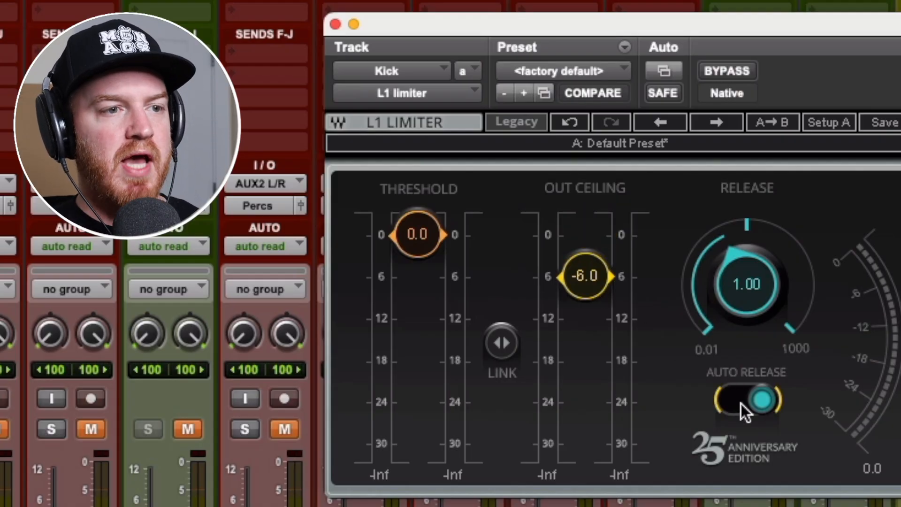
Step: Set the Kick bus limiter's threshold to -1.1 and lower it further to -3.0
{"action": "left_click", "coordinate": [405, 232]}
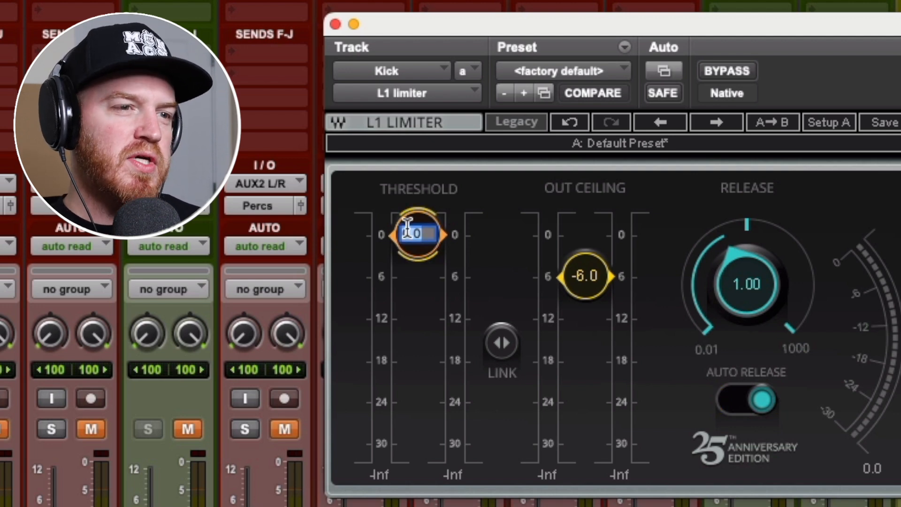
{"action": "type", "text": "-1.1"}
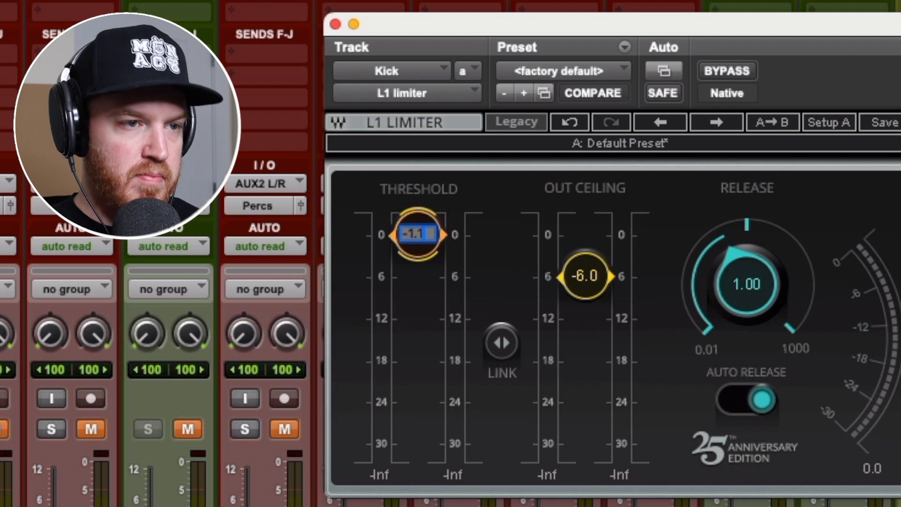
{"action": "key", "text": "Return"}
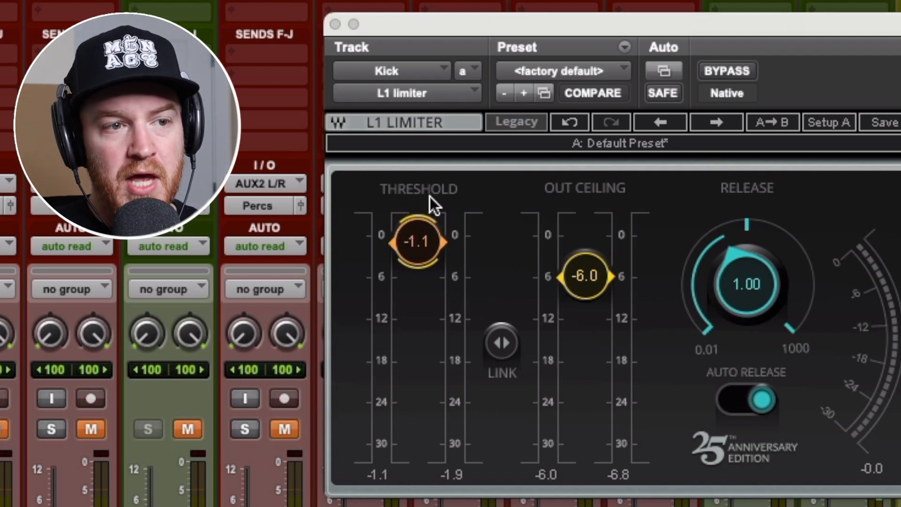
{"action": "left_click", "coordinate": [417, 239]}
{"action": "left_click", "coordinate": [416, 239]}
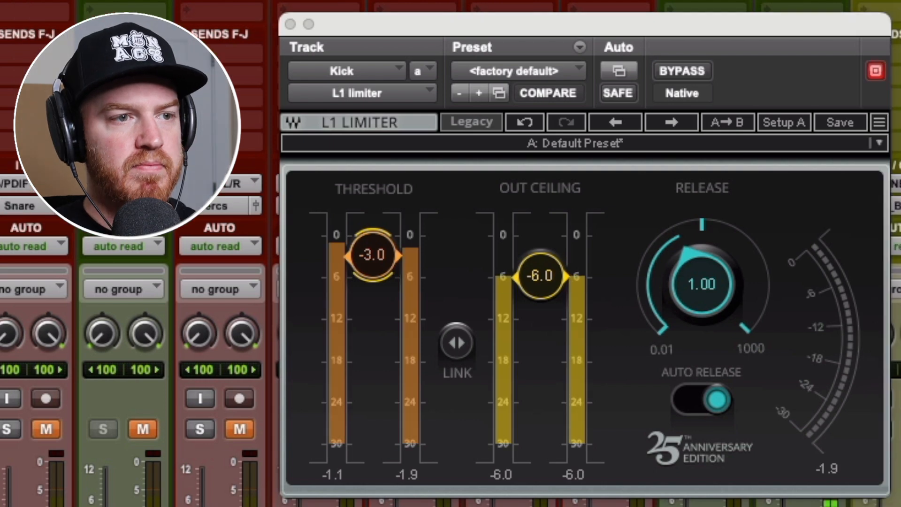
Step: Check the Kick bus limiter's gain reduction during playback and stop the transport
{"action": "left_click", "coordinate": [837, 471]}
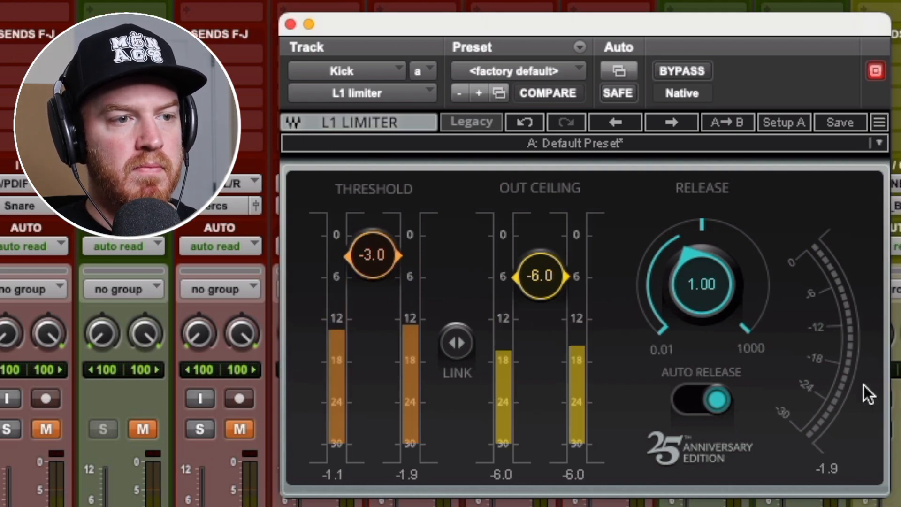
{"action": "key", "text": "space"}
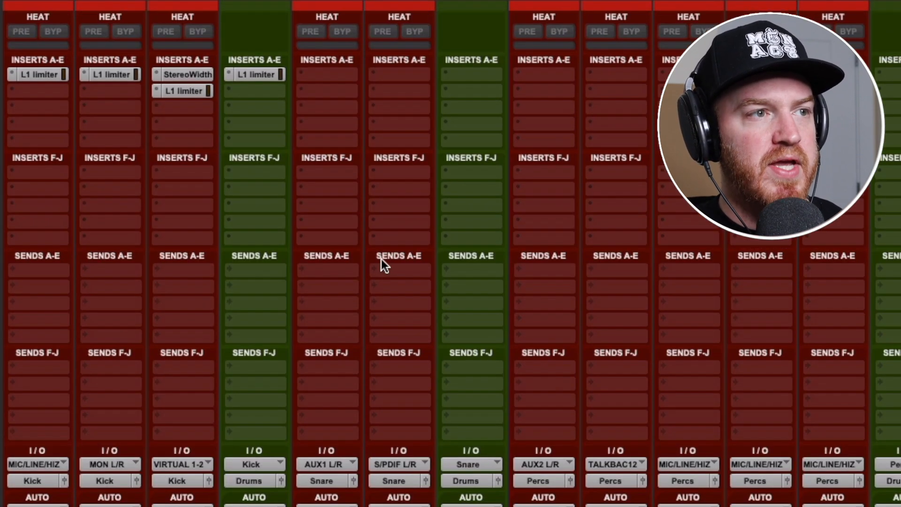
Step: Insert an L1 limiter on the Snare 1 track
{"action": "left_click_drag", "start_coordinate": [336, 70], "coordinate": [395, 75]}
{"action": "left_click", "coordinate": [395, 75], "text": "super"}
{"action": "left_click", "coordinate": [331, 75]}
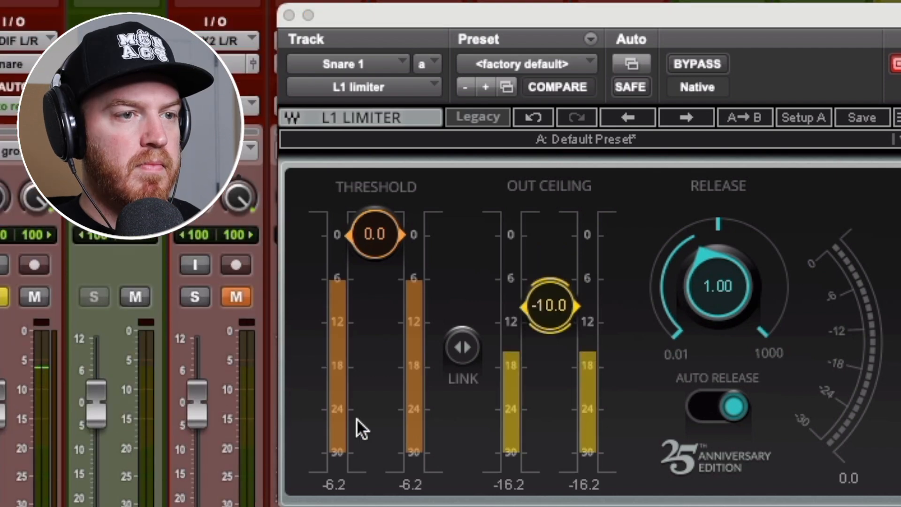
Step: Set the Snare 1 limiter's threshold to -6.2, check it in playback and close the limiter
{"action": "left_click", "coordinate": [416, 488]}
{"action": "double_click", "coordinate": [386, 228]}
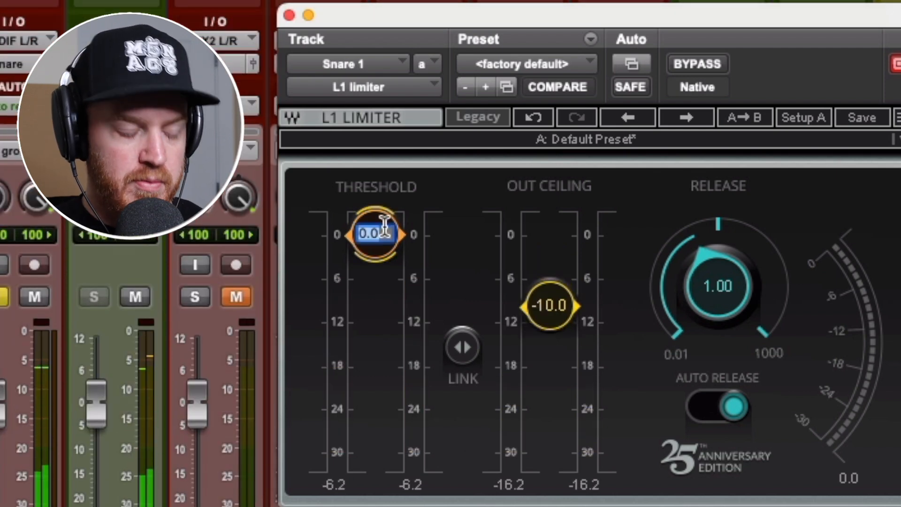
{"action": "type", "text": "-6.2"}
{"action": "key", "text": "Return"}
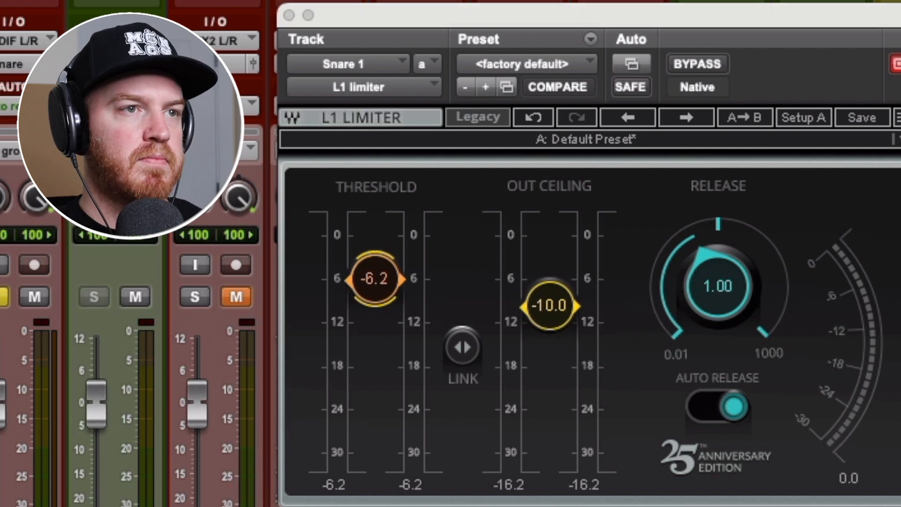
{"action": "key", "text": "space"}
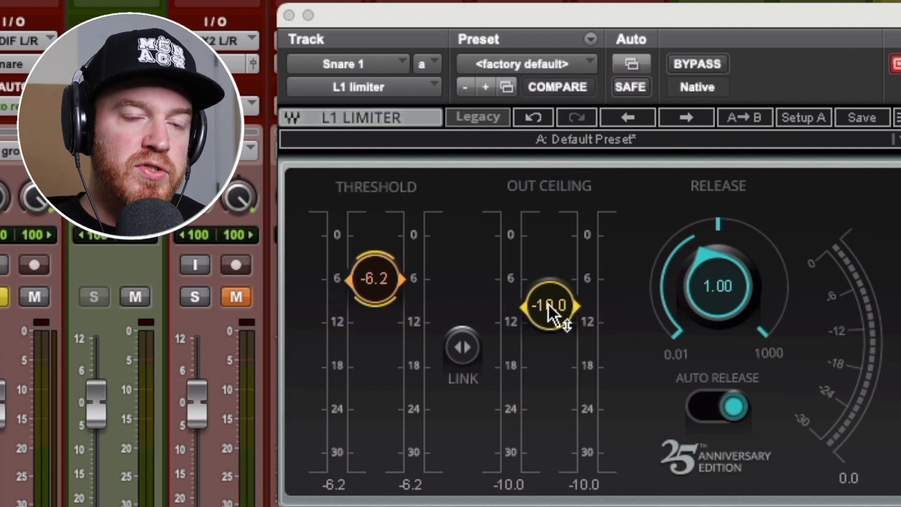
{"action": "left_click", "coordinate": [288, 16]}
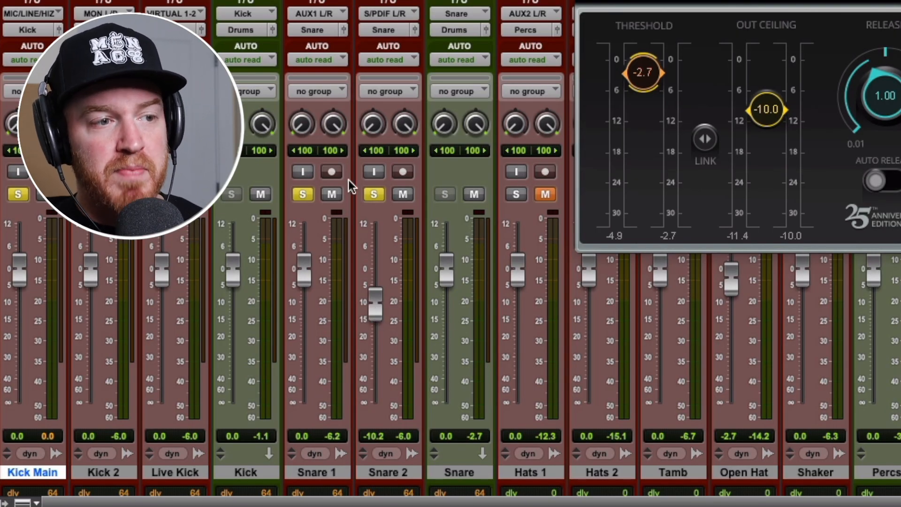
Step: Return the Snare bus limiter's threshold to 0.0 and clear its peak readings to meter the combined snares again
{"action": "left_click", "coordinate": [462, 471]}
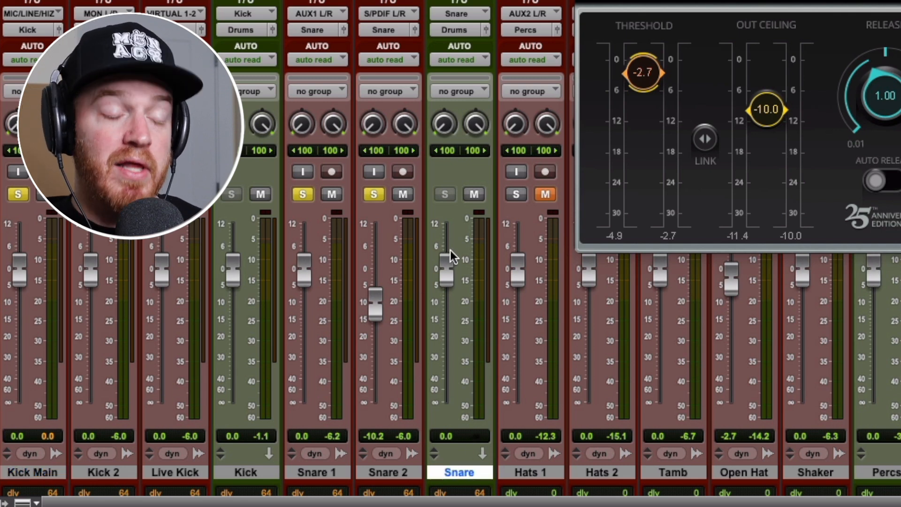
{"action": "left_click", "coordinate": [317, 472]}
{"action": "mouse_move", "coordinate": [378, 295]}
{"action": "left_mouse_down"}
{"action": "mouse_move", "coordinate": [377, 306]}
{"action": "mouse_move", "coordinate": [380, 295]}
{"action": "left_mouse_up"}
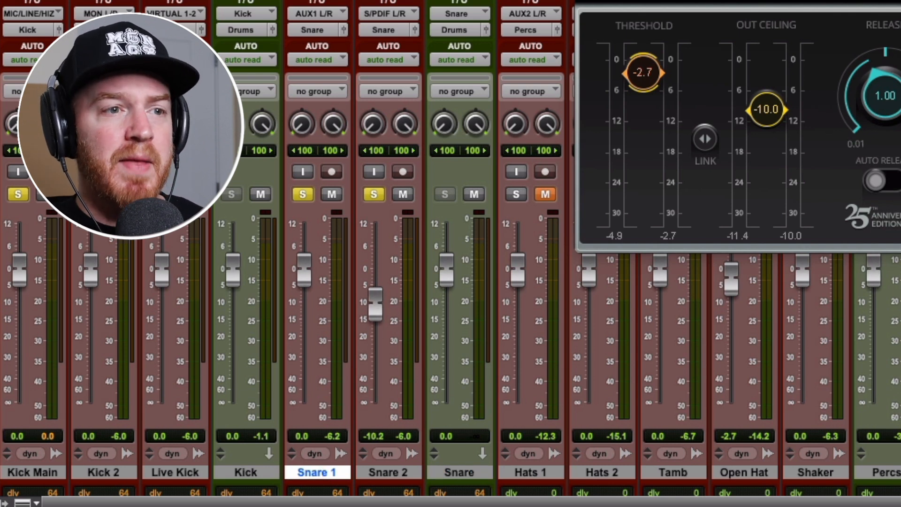
{"action": "left_click_drag", "start_coordinate": [634, 80], "coordinate": [636, 62]}
{"action": "left_click", "coordinate": [670, 236]}
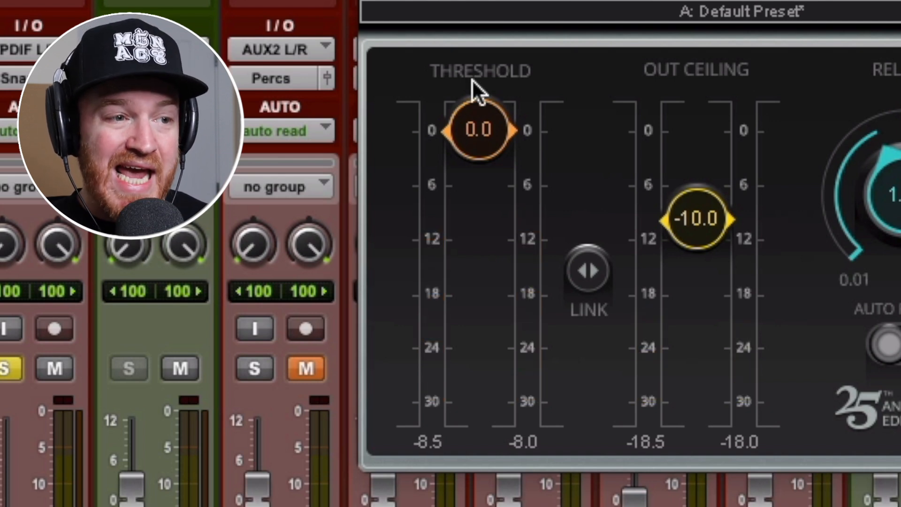
Step: Set the Snare bus limiter's threshold to -8.0, check it in playback and close the limiter
{"action": "left_click", "coordinate": [477, 110]}
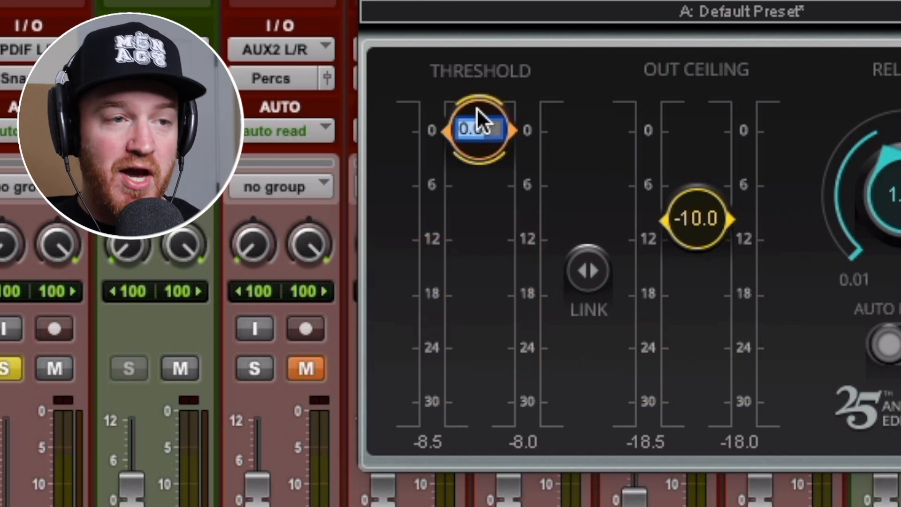
{"action": "type", "text": "-8"}
{"action": "key", "text": "Return"}
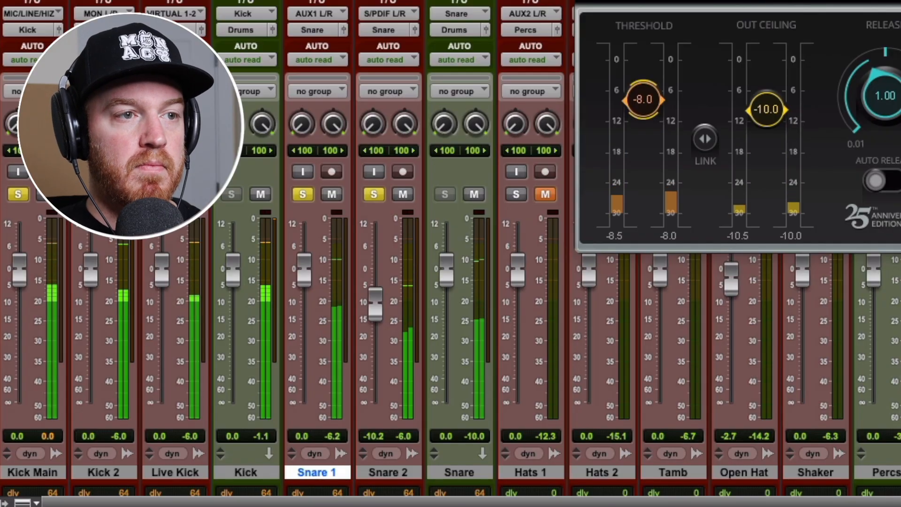
{"action": "key", "text": "space"}
{"action": "left_click", "coordinate": [582, 2]}
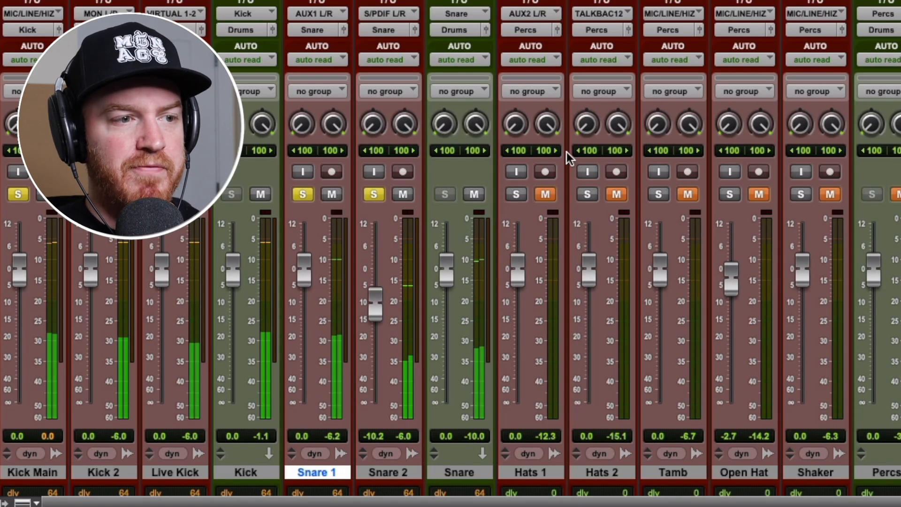
Step: Unsolo Hats 1 and play the soloed kicks and snares to meter the Drum Bus and Drum Bass peak levels
{"action": "left_click", "coordinate": [471, 433]}
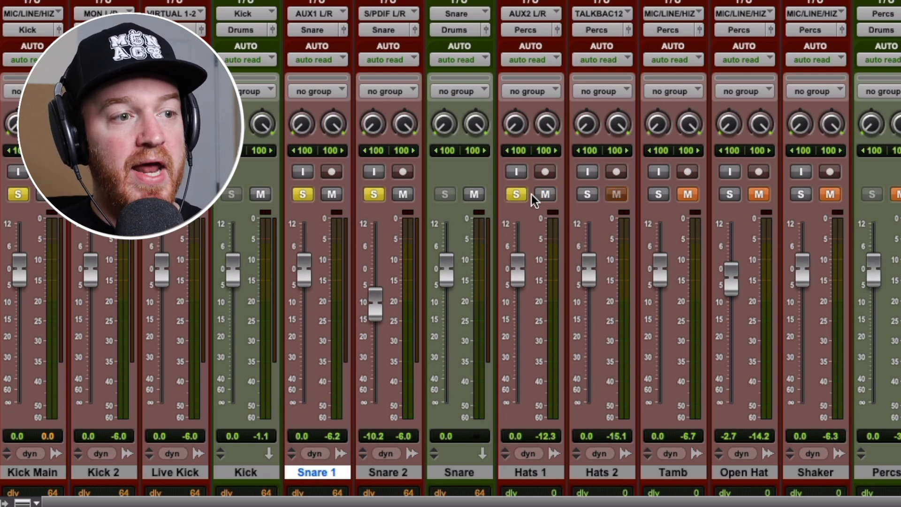
{"action": "left_click", "coordinate": [516, 193]}
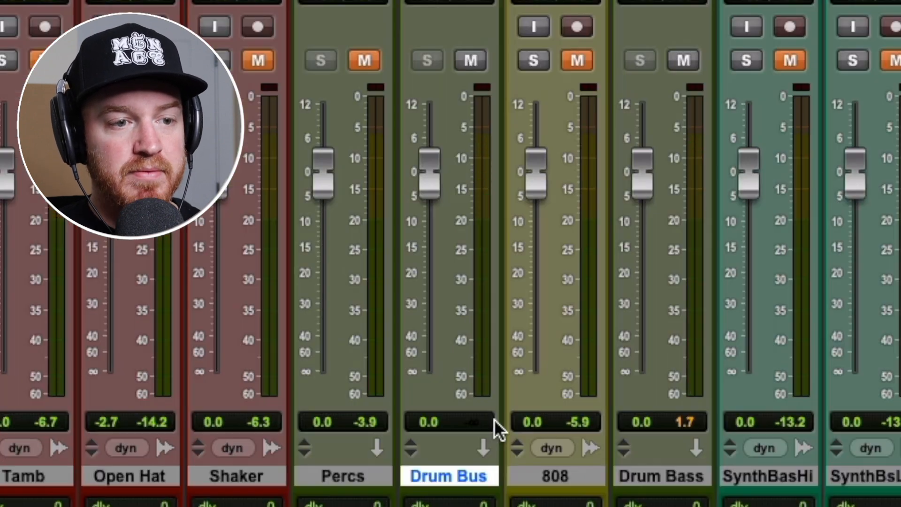
{"action": "key", "text": "space"}
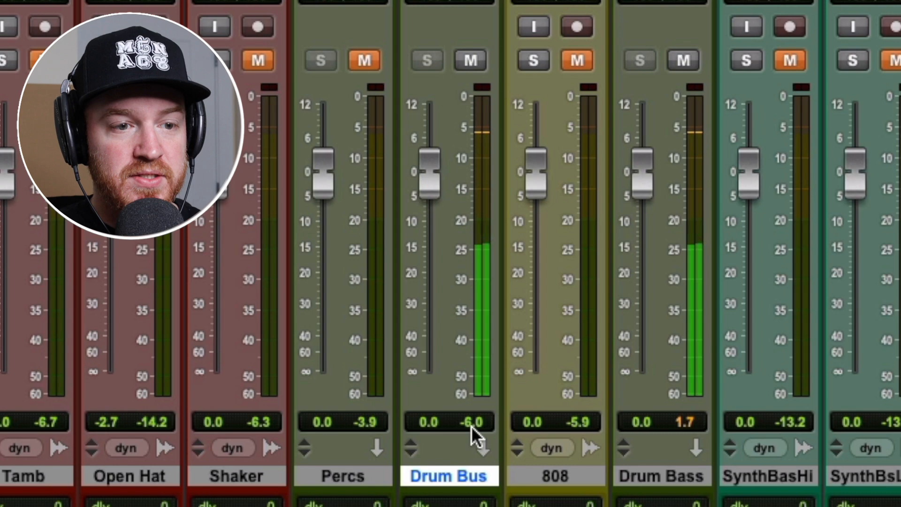
{"action": "left_click", "coordinate": [688, 421]}
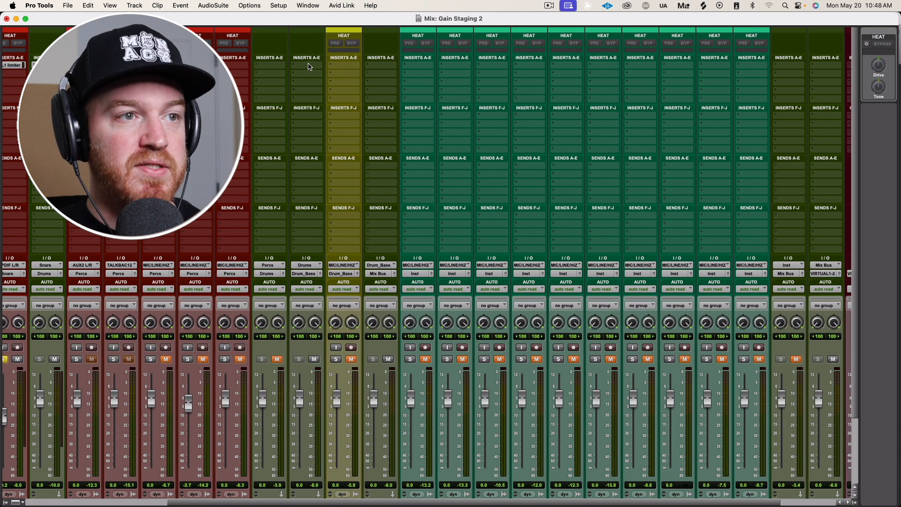
Step: Insert a stereo L1 limiter on the Drum Bus
{"action": "left_click", "coordinate": [311, 65]}
{"action": "left_click", "coordinate": [317, 50]}
{"action": "type", "text": "l1"}
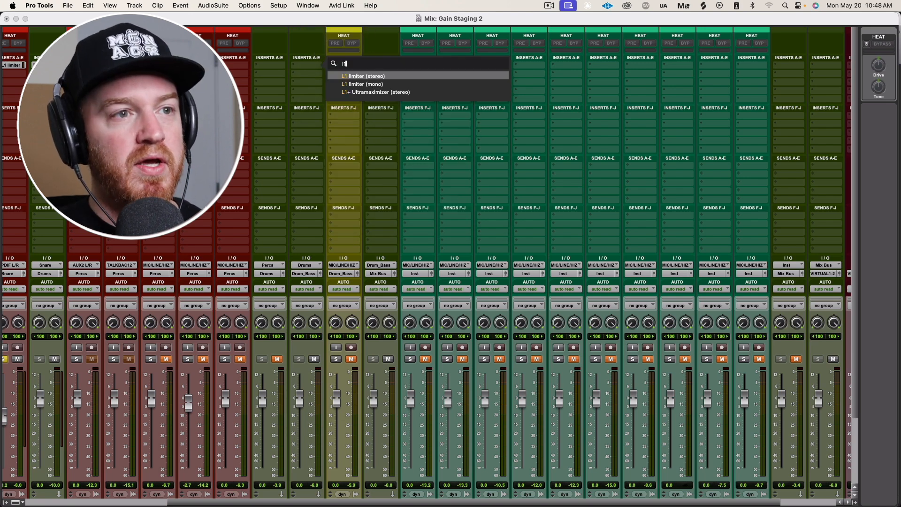
{"action": "key", "text": "Return"}
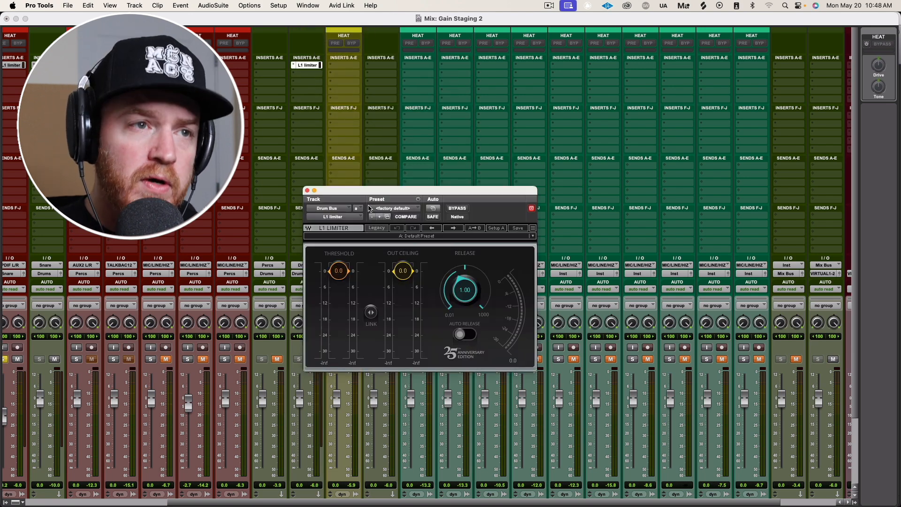
{"action": "left_click", "coordinate": [312, 73]}
{"action": "left_click", "coordinate": [316, 59]}
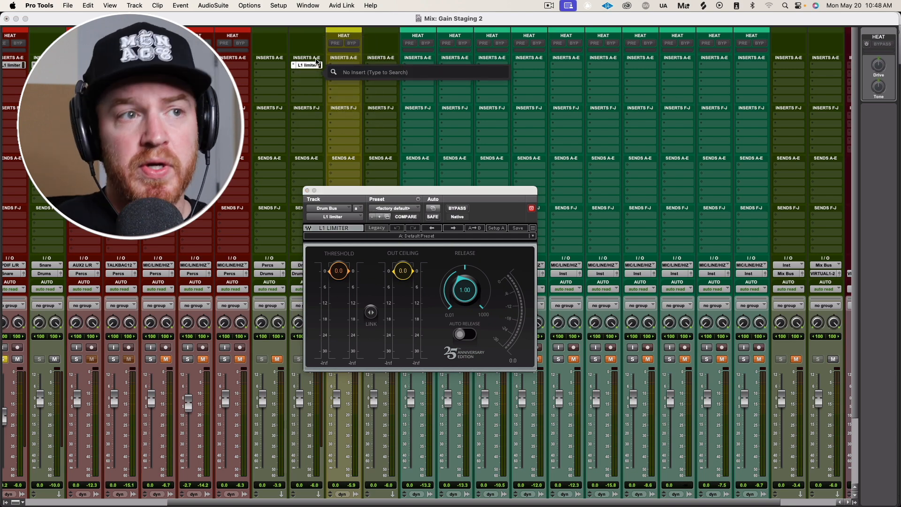
{"action": "left_click", "coordinate": [302, 78]}
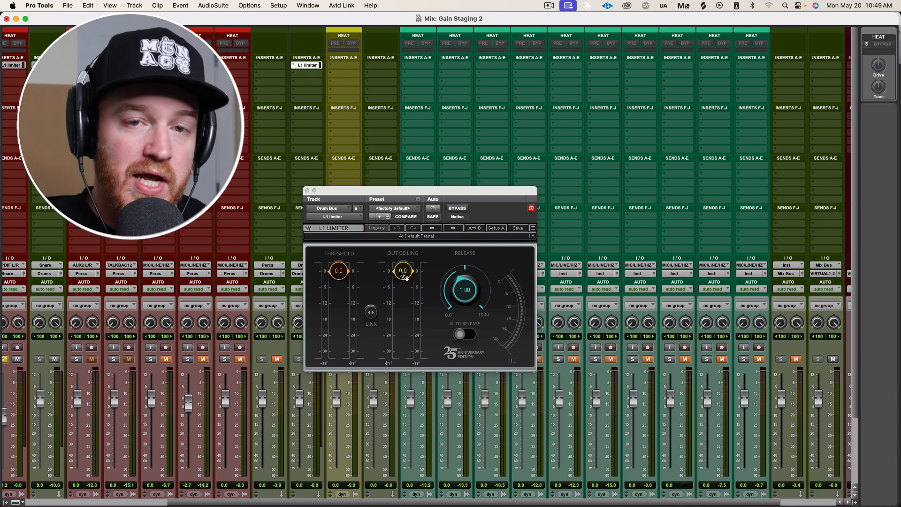
Step: Set the Drum Bus limiter's out ceiling to -6.0 and enable Auto Release
{"action": "left_click", "coordinate": [400, 270]}
{"action": "type", "text": "-6"}
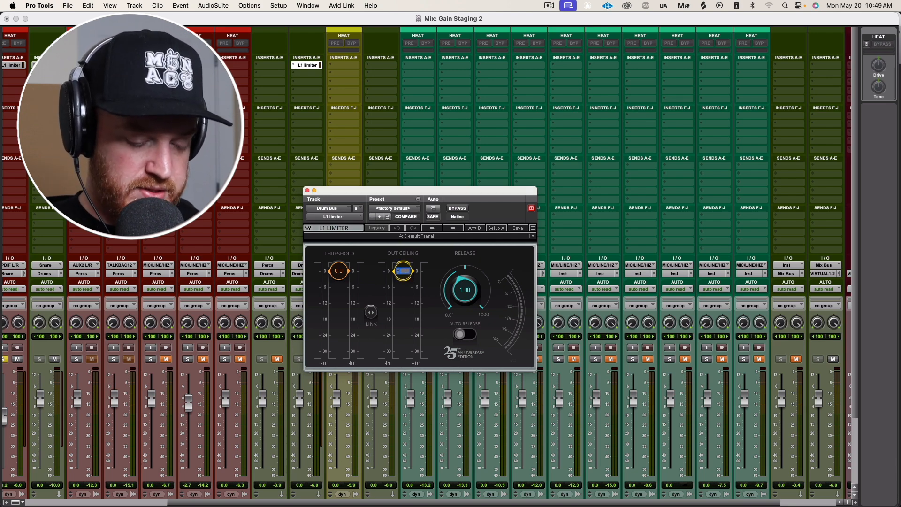
{"action": "key", "text": "Return"}
{"action": "left_click", "coordinate": [462, 334]}
{"action": "left_click_drag", "start_coordinate": [431, 190], "coordinate": [513, 176]}
Step: Solo the Hats 1 track and insert a stereo L1 limiter on it
{"action": "scroll", "coordinate": [227, 354], "scroll_direction": "down", "scroll_amount": 3}
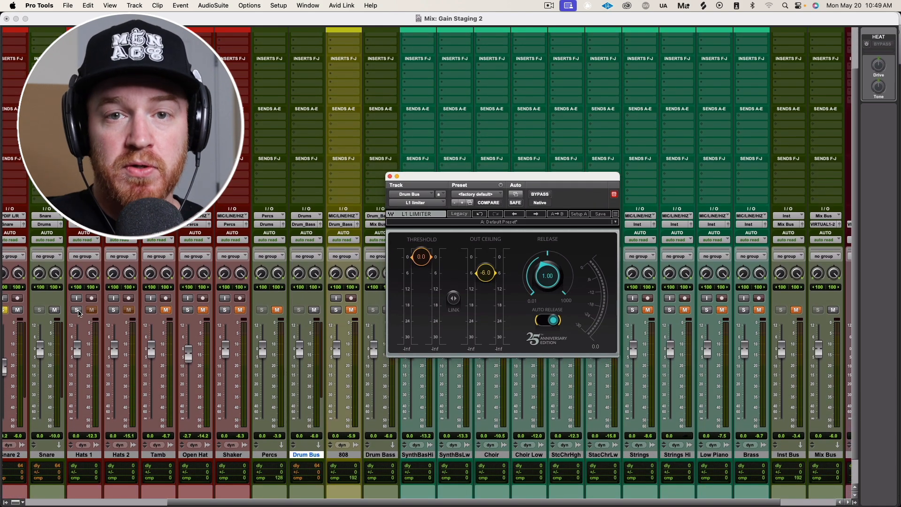
{"action": "scroll", "coordinate": [87, 314], "scroll_direction": "down", "scroll_amount": 2}
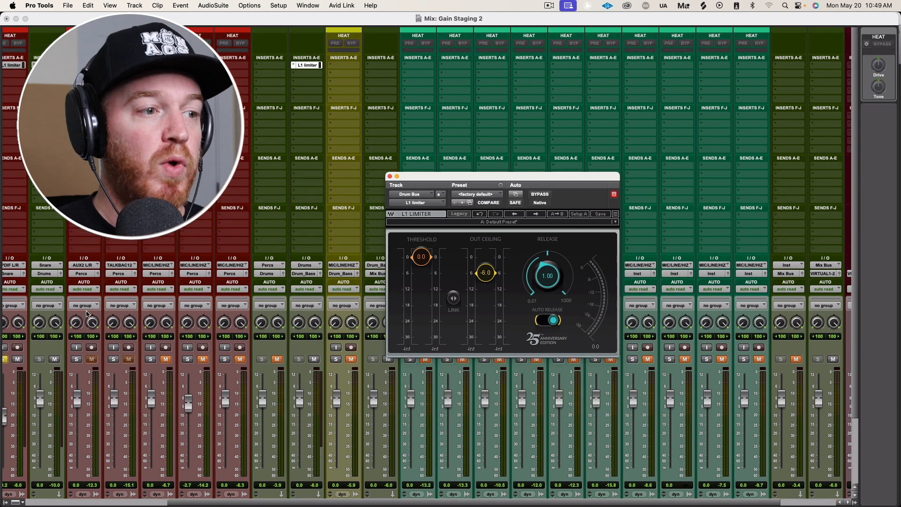
{"action": "scroll", "coordinate": [89, 312], "scroll_direction": "left", "scroll_amount": 10}
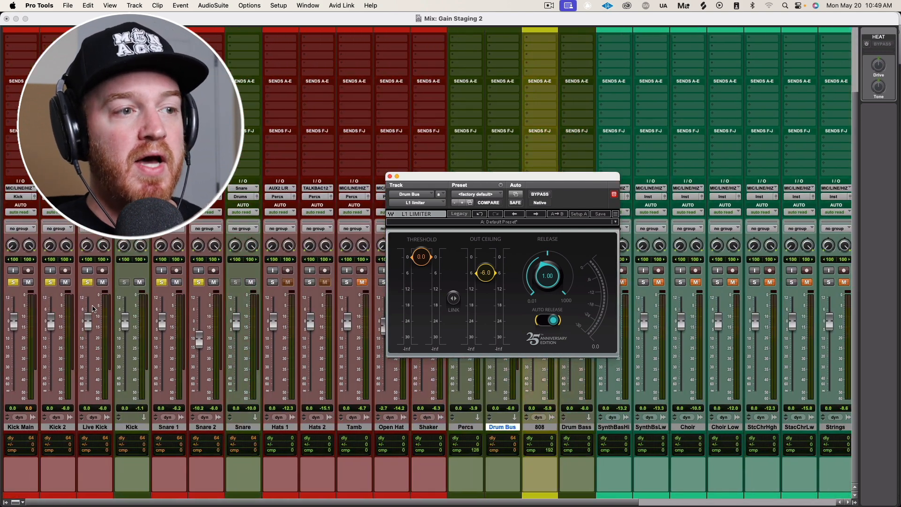
{"action": "left_click", "coordinate": [273, 283]}
{"action": "scroll", "coordinate": [281, 280], "scroll_direction": "up", "scroll_amount": 5}
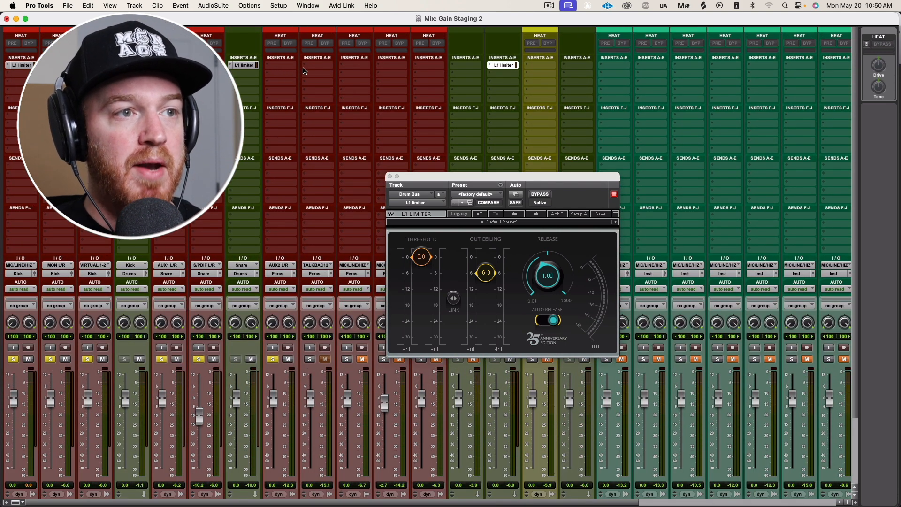
{"action": "left_click", "coordinate": [285, 67]}
{"action": "left_click", "coordinate": [297, 49]}
{"action": "type", "text": "l1"}
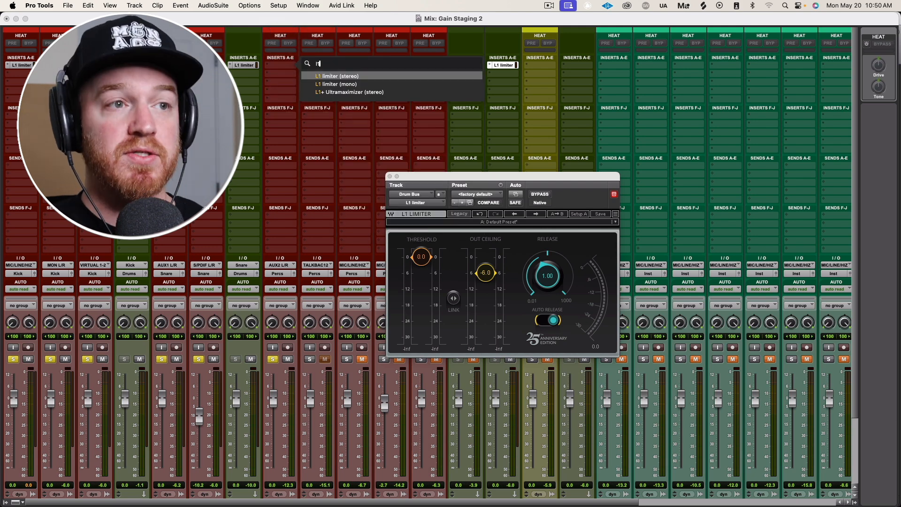
{"action": "key", "text": "Return"}
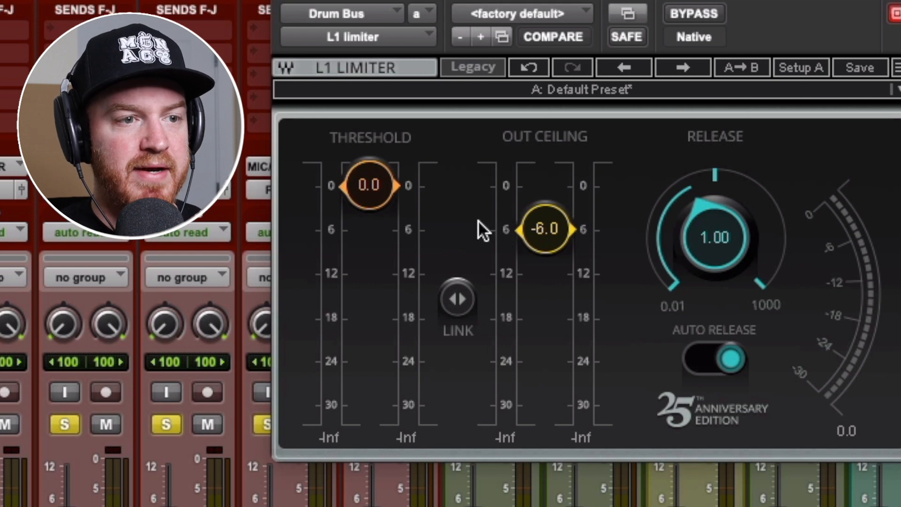
Step: Meter the drums through the Drum Bus limiter, set its threshold to -4.2 and lower it further to -6.0
{"action": "key", "text": "space"}
{"action": "key", "text": "space"}
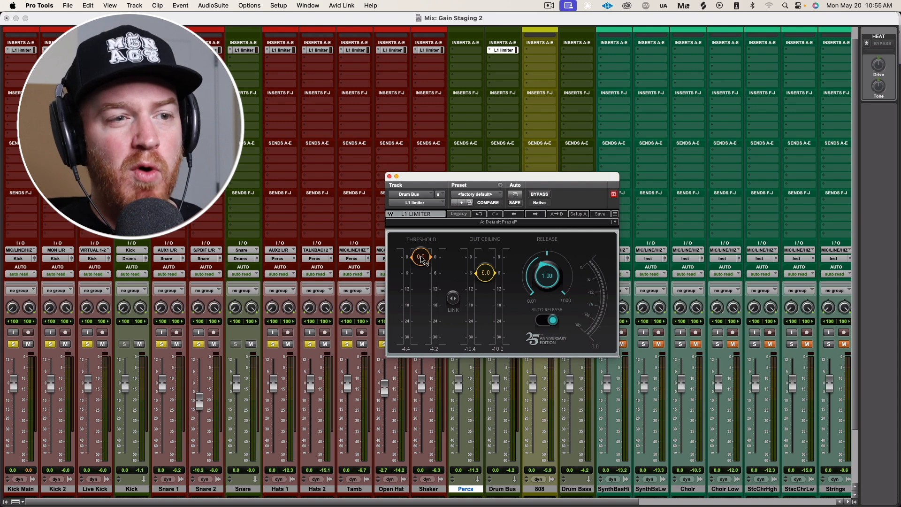
{"action": "left_click", "coordinate": [420, 257]}
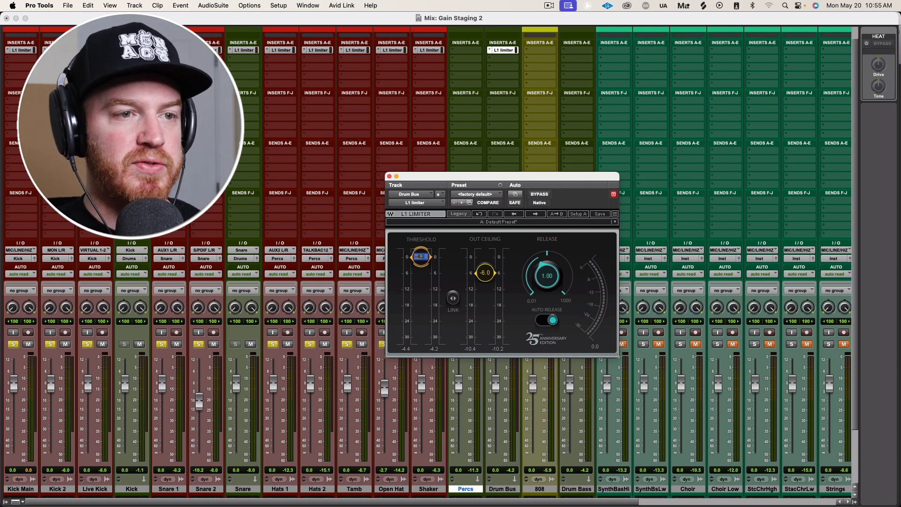
{"action": "key", "text": "Return"}
{"action": "key", "text": "space"}
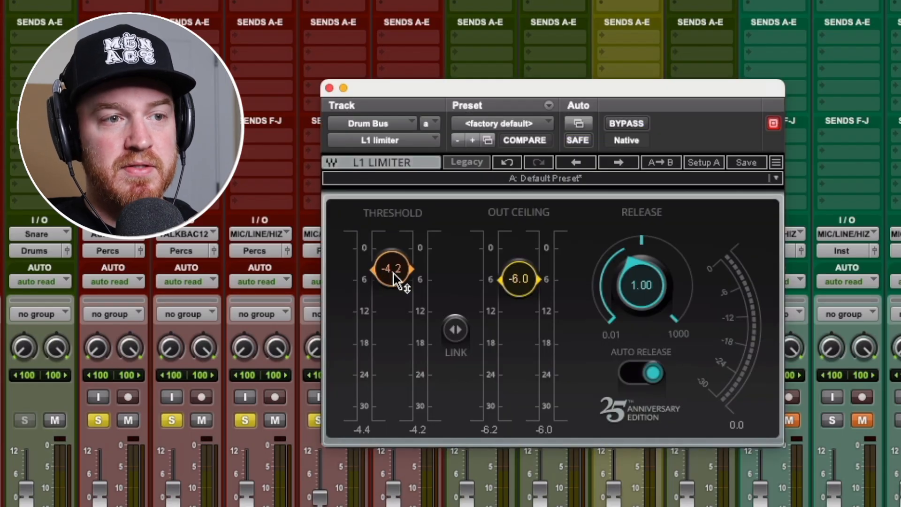
{"action": "left_click", "coordinate": [396, 271]}
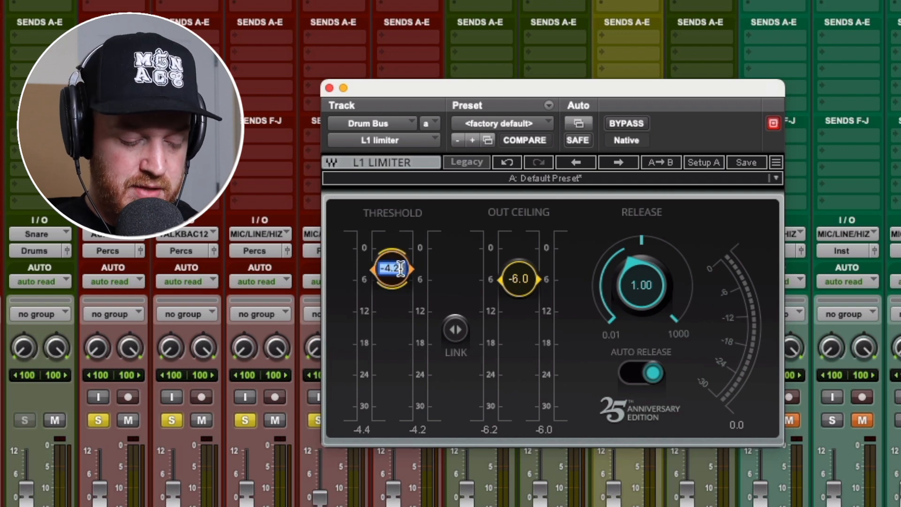
{"action": "type", "text": "-6"}
{"action": "key", "text": "Return"}
Step: Play the drums to check the Drum Bus limiter's gain reduction and peak levels, and stop playback
{"action": "key", "text": "space"}
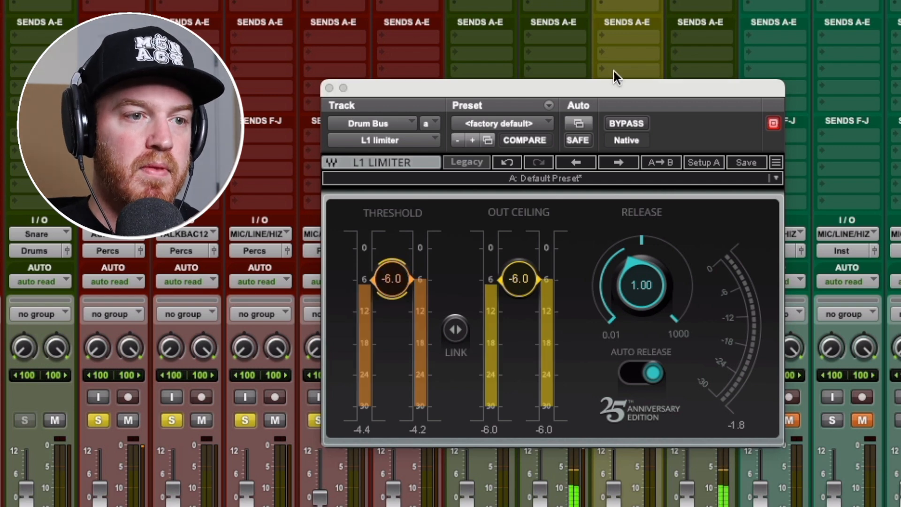
{"action": "left_click", "coordinate": [418, 429]}
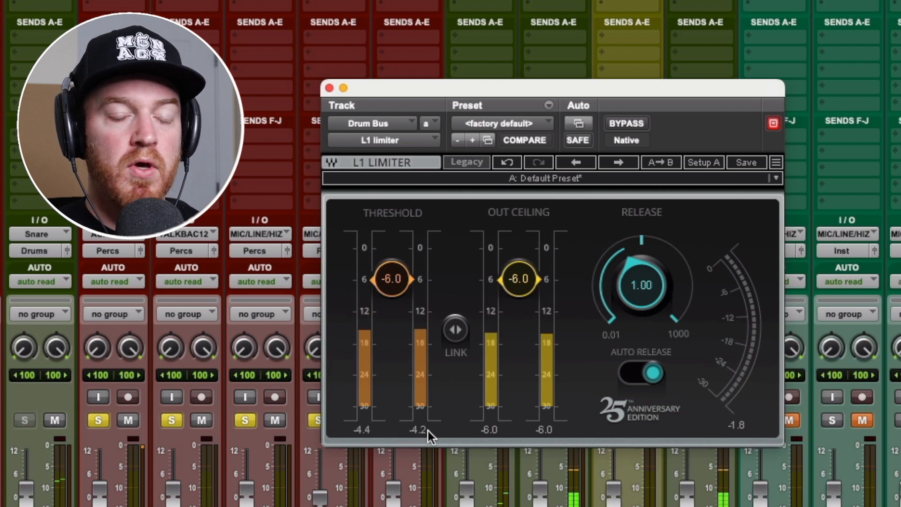
{"action": "key", "text": "space"}
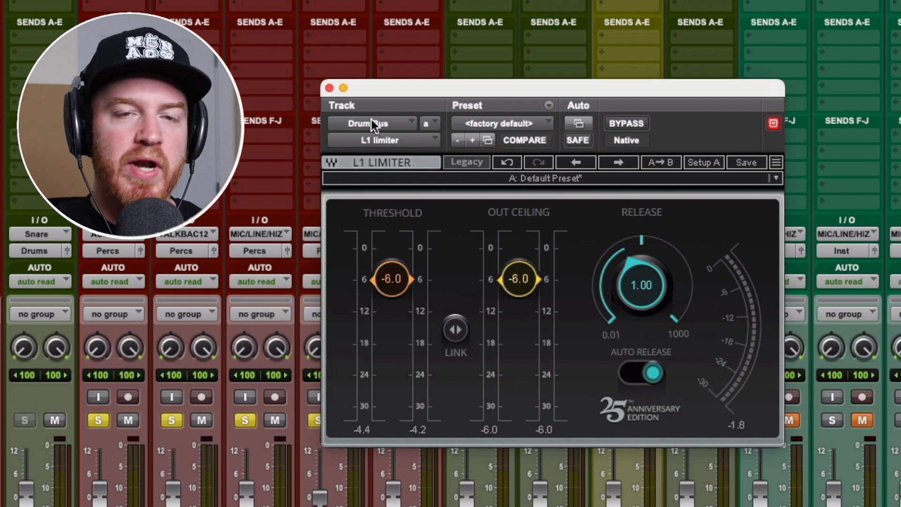
Step: Close the Drum Bus limiter and set the 808 track's L1 limiter threshold to -5.9
{"action": "left_click", "coordinate": [330, 87]}
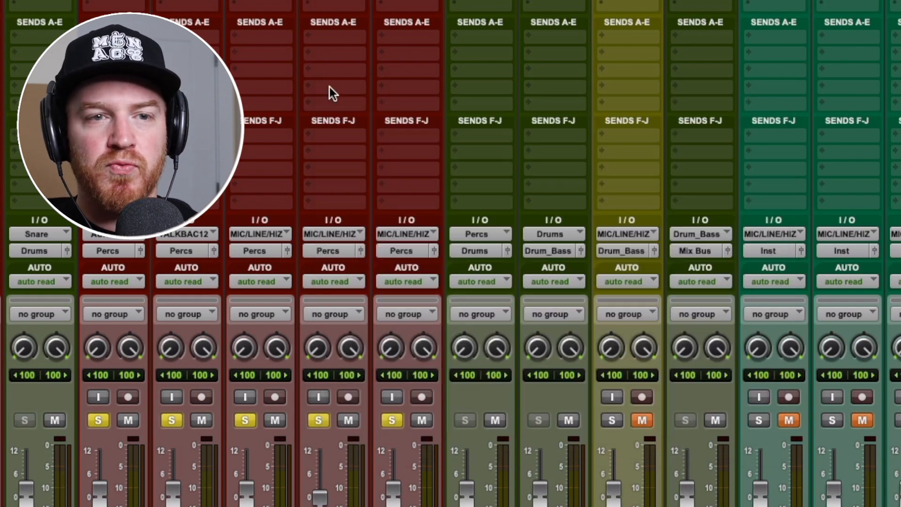
{"action": "scroll", "coordinate": [477, 94], "scroll_direction": "right", "scroll_amount": 1}
{"action": "scroll", "coordinate": [477, 95], "scroll_direction": "down", "scroll_amount": 1}
{"action": "scroll", "coordinate": [478, 95], "scroll_direction": "left", "scroll_amount": 1}
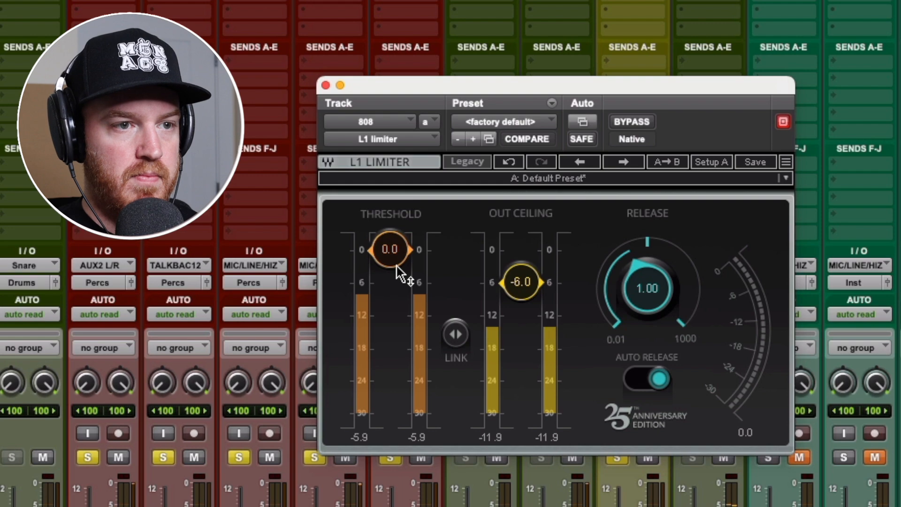
{"action": "left_click", "coordinate": [394, 250]}
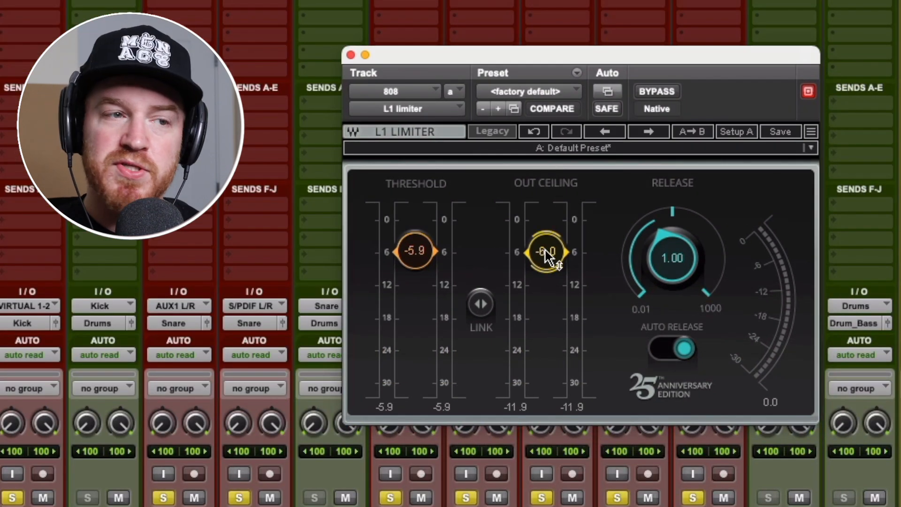
Step: Try an out ceiling of -10.0 on the 808 limiter and check the level with a short playback
{"action": "left_click", "coordinate": [544, 249]}
{"action": "type", "text": "-10"}
{"action": "key", "text": "Return"}
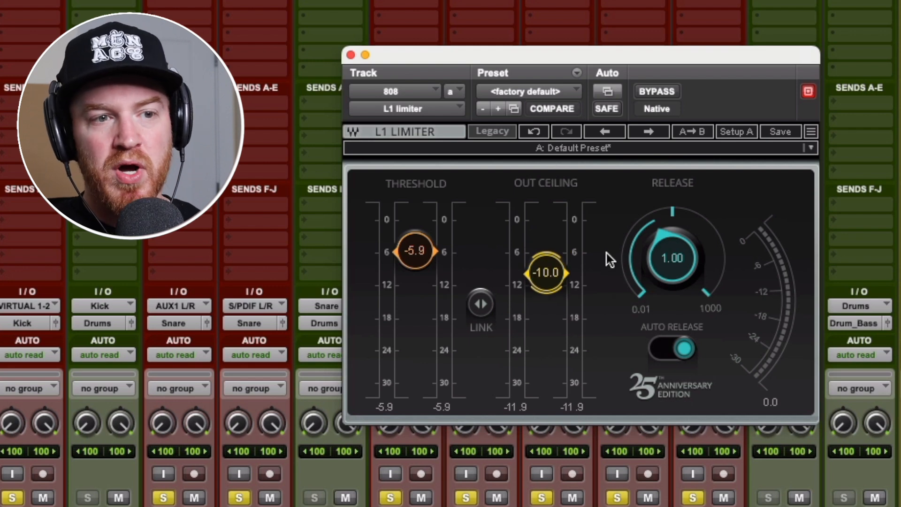
{"action": "left_click", "coordinate": [842, 98]}
{"action": "key", "text": "space"}
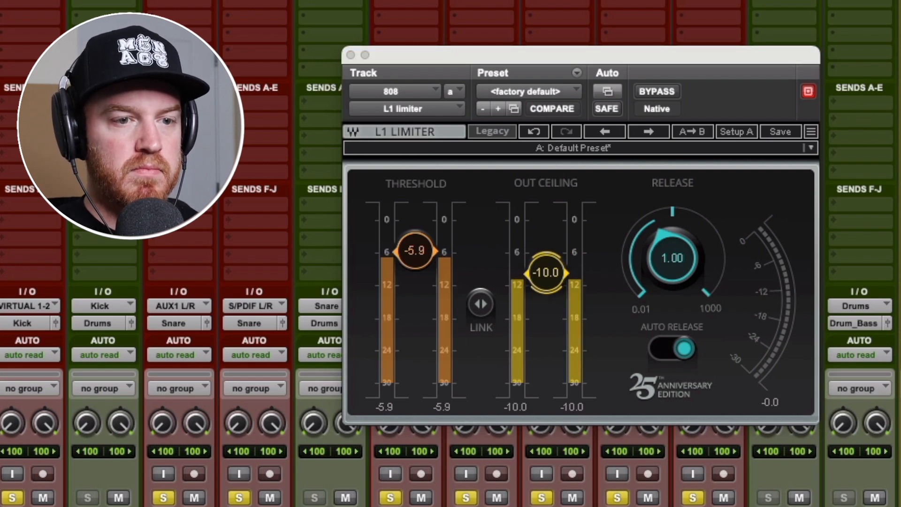
{"action": "key", "text": "space"}
Step: Set the 808 limiter's out ceiling to -12 and play back the mix
{"action": "left_click", "coordinate": [556, 275]}
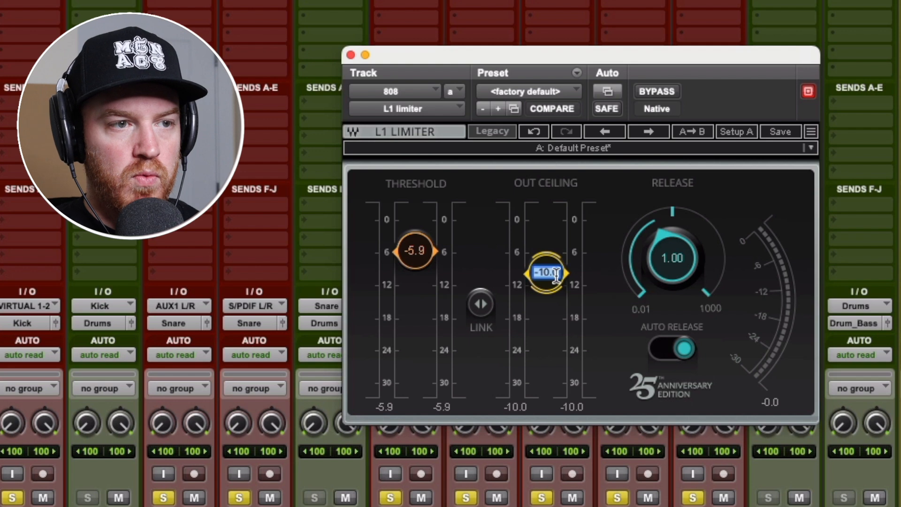
{"action": "type", "text": "-12"}
{"action": "key", "text": "Return"}
{"action": "left_click", "coordinate": [823, 490]}
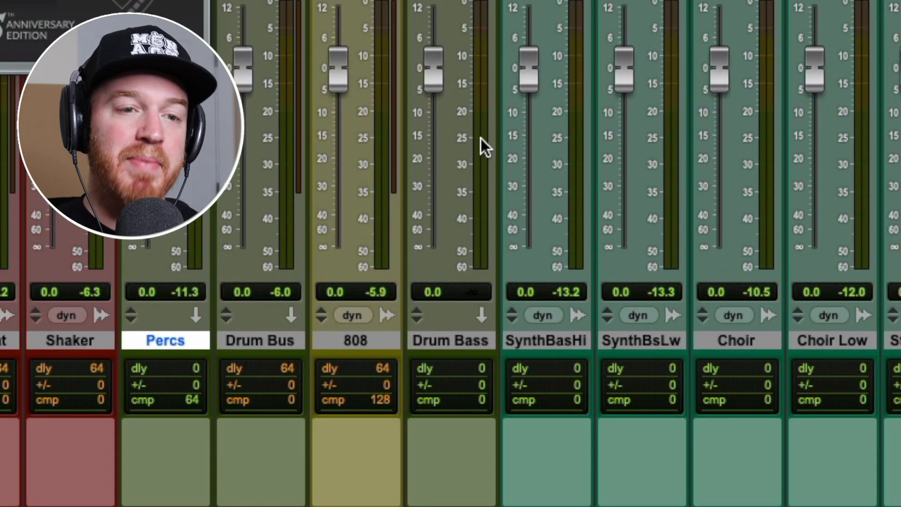
{"action": "key", "text": "space"}
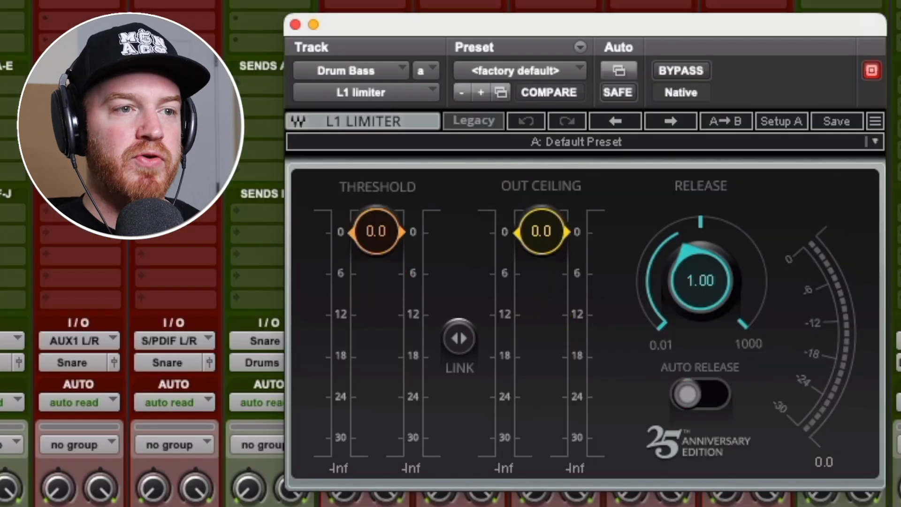
Step: On the Drum Bass limiter, enable Auto Release, set the out ceiling to -6.0 and, during playback, the threshold to -5.0, then close it
{"action": "left_click", "coordinate": [719, 394]}
{"action": "left_click", "coordinate": [540, 230]}
{"action": "type", "text": "-6"}
{"action": "key", "text": "Return"}
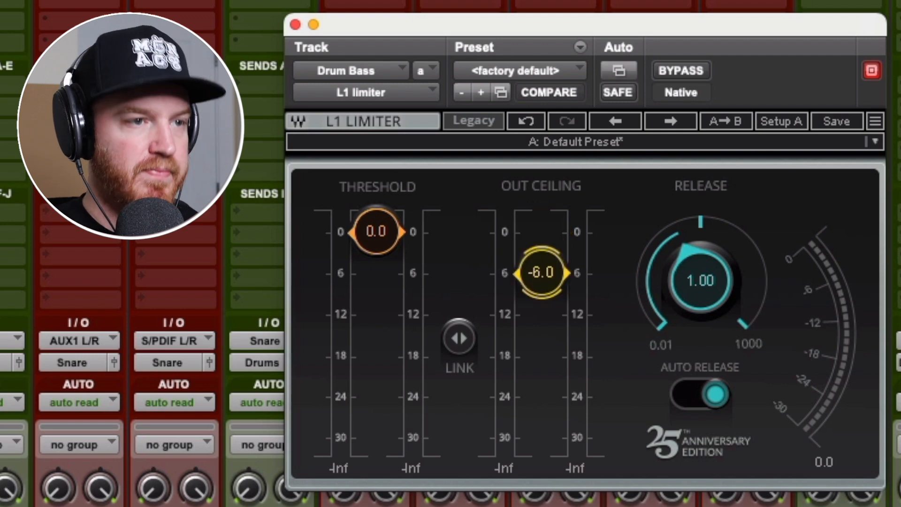
{"action": "key", "text": "space"}
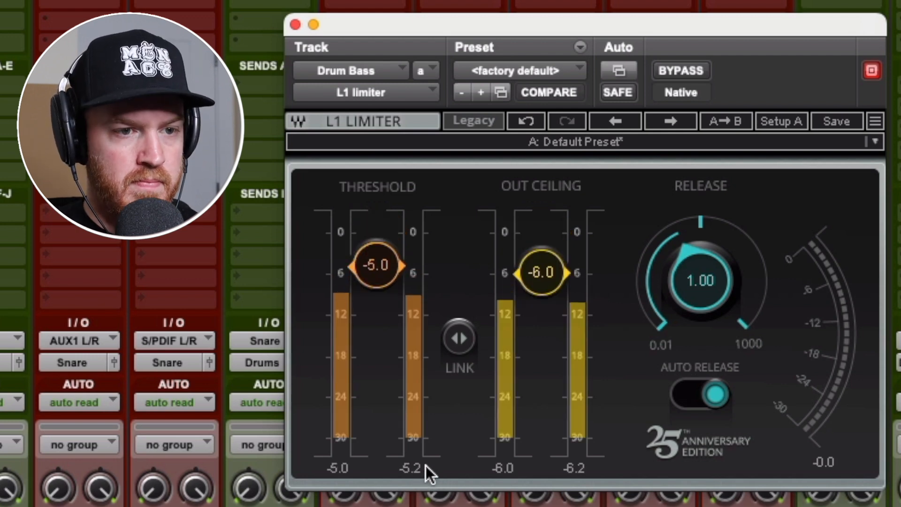
{"action": "left_click", "coordinate": [295, 24]}
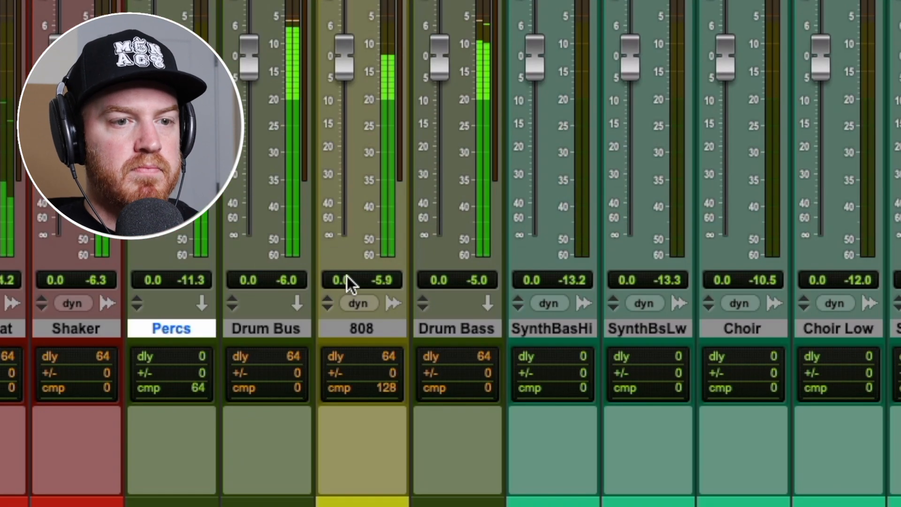